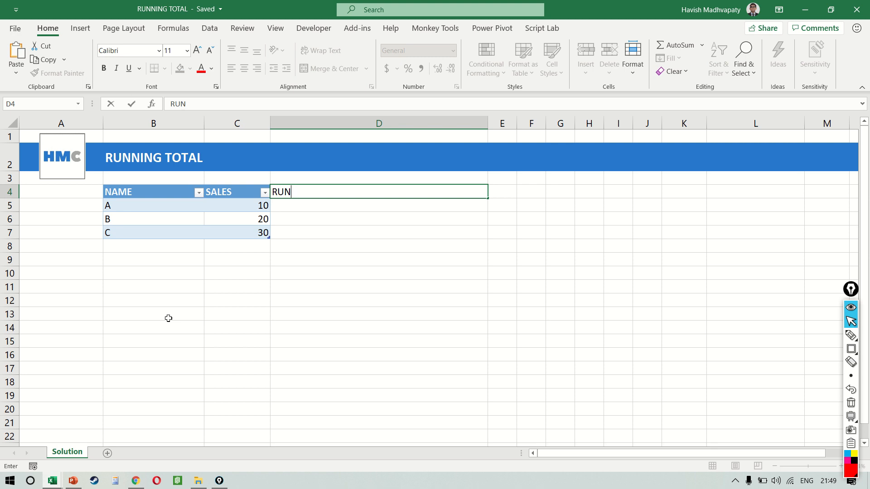
# Title the new column in D4 RUNNING TOTAL and enter the formula =SUM(C5) in D5.
pyautogui.write('NING TOTAL')
pyautogui.press('Return')
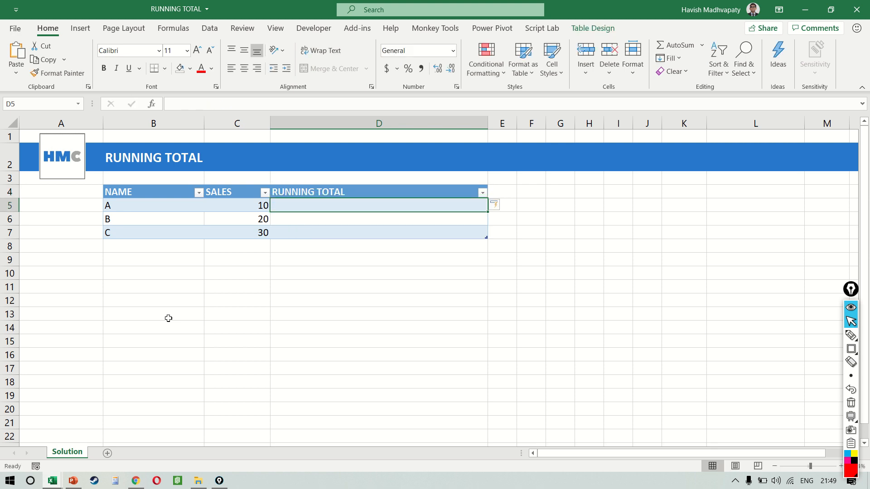
pyautogui.write('=SUM')
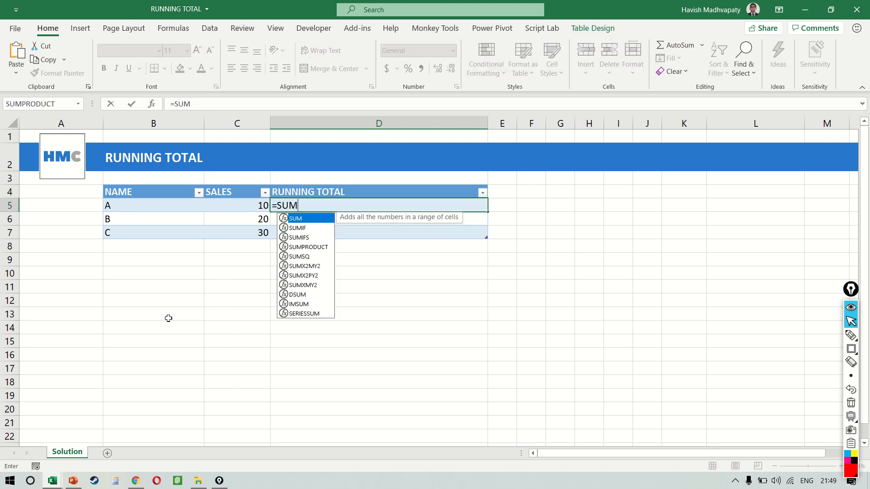
pyautogui.write('(')
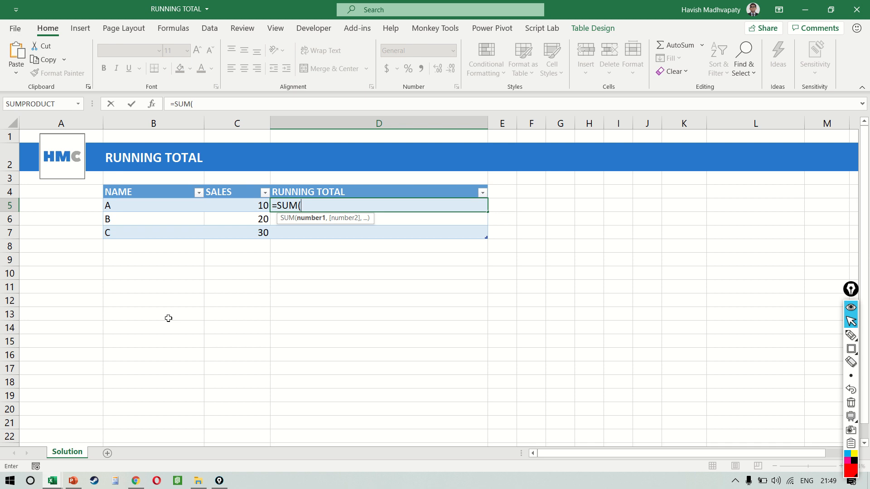
pyautogui.write('C5')
pyautogui.hotkey('ctrl', 'Return')
pyautogui.press('F5')
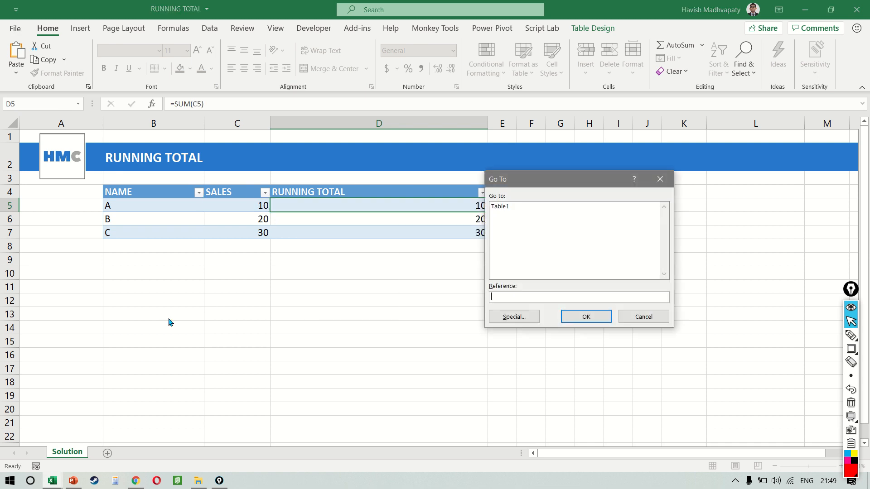
pyautogui.press('Escape')
# Change the formula in D5 to an expanding range, =SUM($C$5:C5).
pyautogui.press('F2')
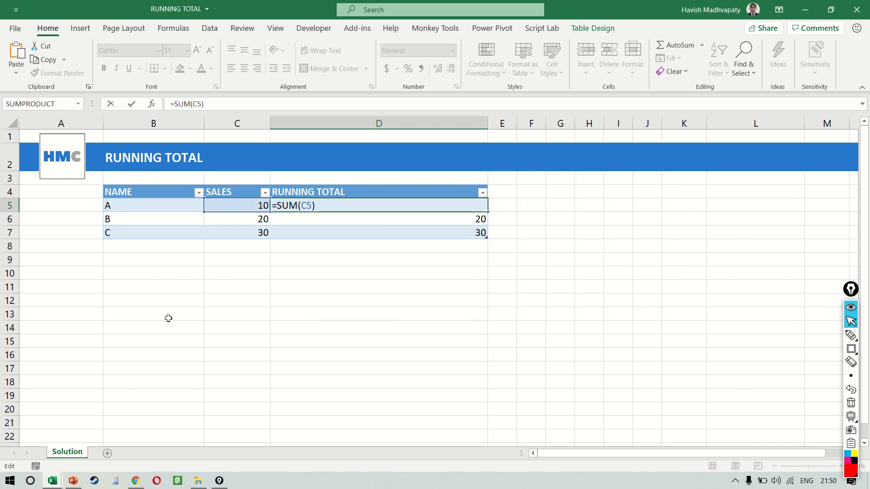
pyautogui.press('Left')
pyautogui.press('F4')
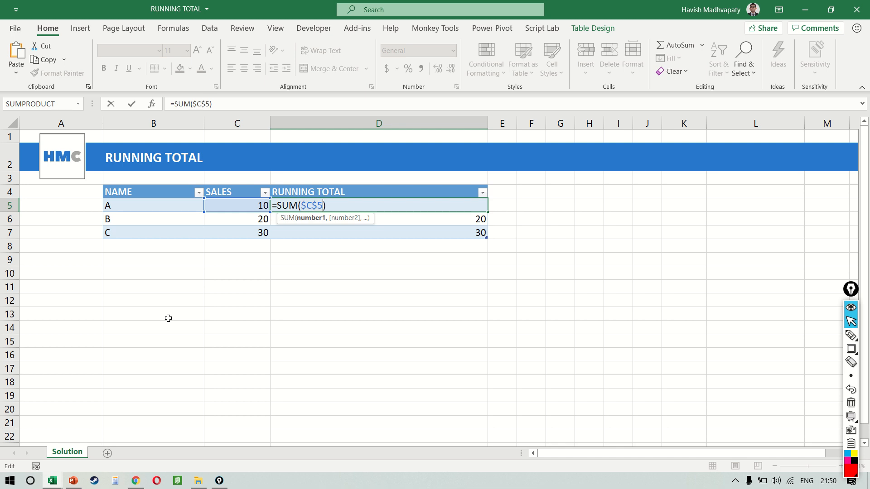
pyautogui.write(':C5')
pyautogui.press('Return')
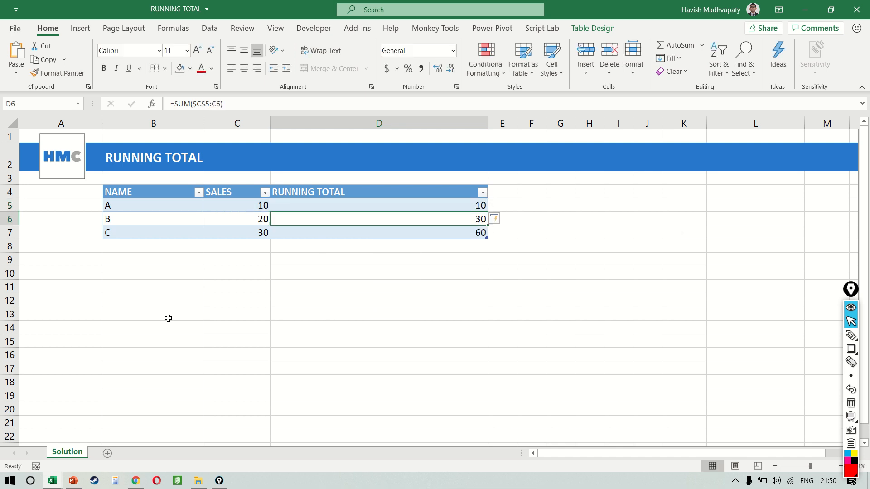
# Append rows D and E below the last table row, with sales values of 40 and 50.
pyautogui.press('Up')
pyautogui.press('Down')
pyautogui.hotkey('shift', 'Down')
pyautogui.press('Left')
pyautogui.press('Left')
pyautogui.press('Down')
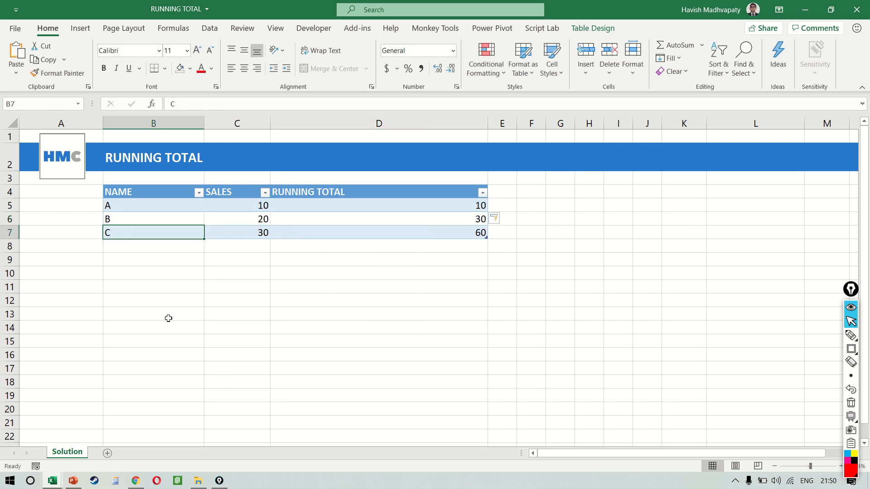
pyautogui.press('Down')
pyautogui.write('D')
pyautogui.press('Return')
pyautogui.write('E')
pyautogui.press('Tab')
pyautogui.press('Up')
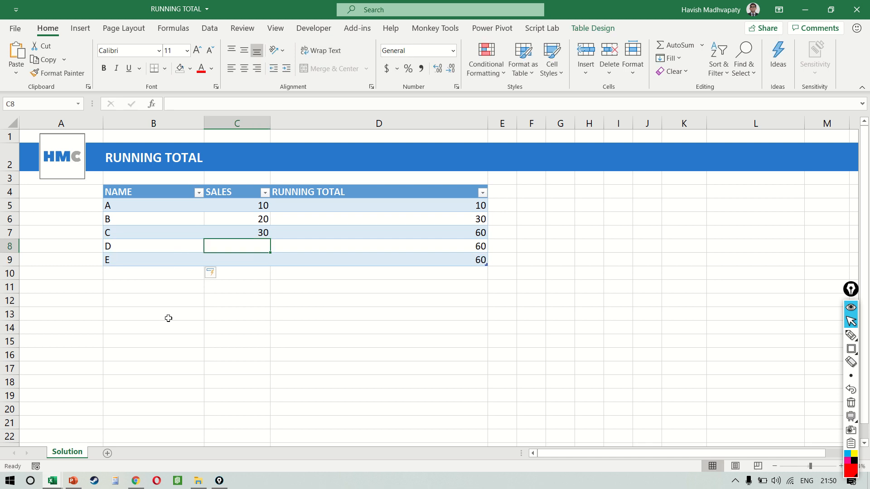
pyautogui.write('40')
pyautogui.press('Return')
pyautogui.write('50')
pyautogui.hotkey('ctrl', 'Return')
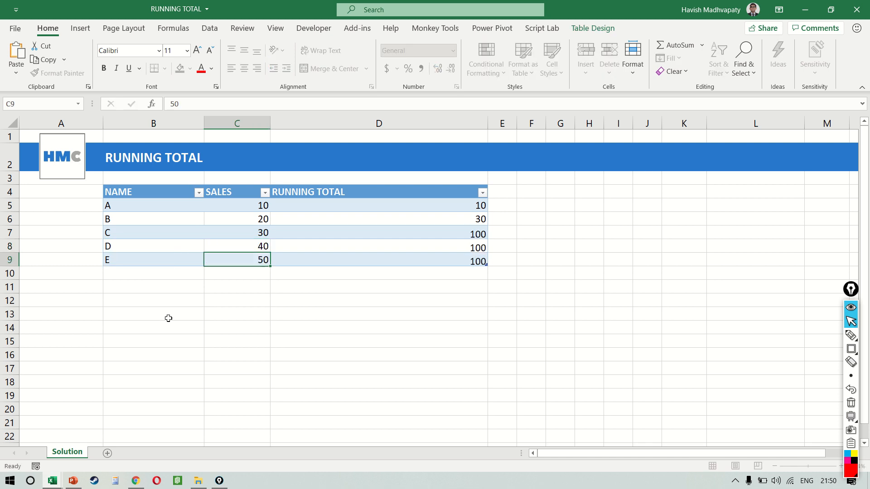
# Replace the sales values of row D with 12 and row E with 123.
pyautogui.press('Up')
pyautogui.press('Right')
pyautogui.press('Up')
pyautogui.press('Up')
pyautogui.press('Left')
pyautogui.press('Down')
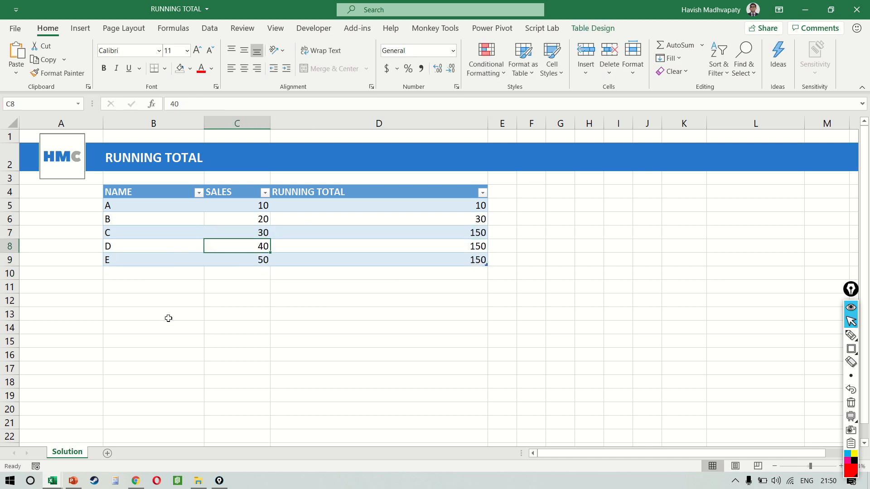
pyautogui.write('12')
pyautogui.press('Return')
pyautogui.write('123')
pyautogui.press('Tab')
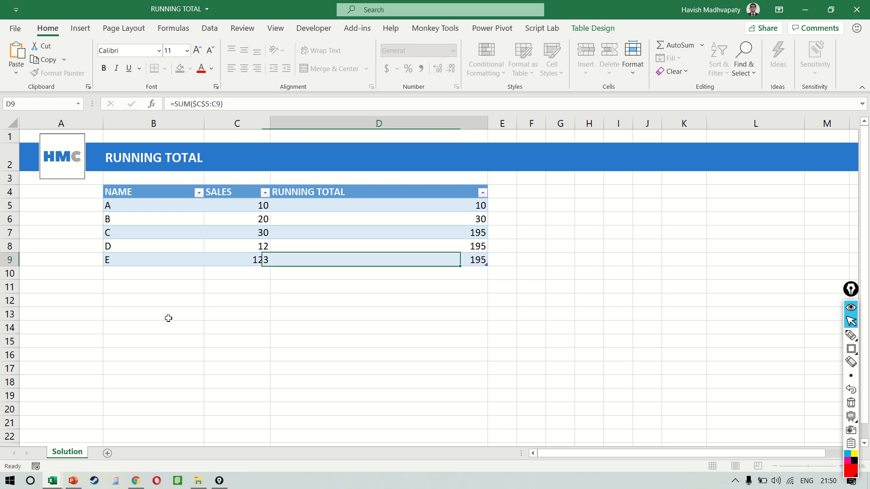
# Clear the RUNNING TOTAL formulas in D6 through D9.
pyautogui.press('Right')
pyautogui.press('Up')
pyautogui.press('Up')
pyautogui.press('Left')
pyautogui.press('Down')
pyautogui.press('Up')
pyautogui.press('Up')
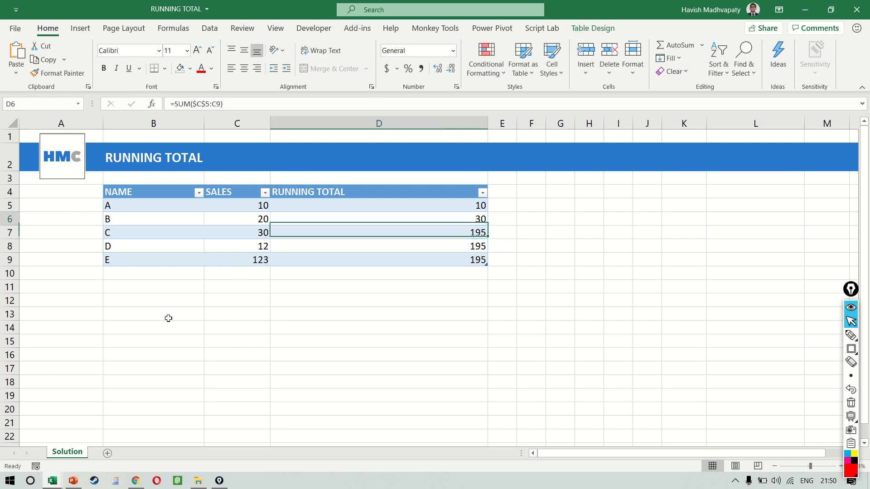
pyautogui.press('Up')
pyautogui.press('Down')
pyautogui.hotkey('ctrl', 'shift', 'Down')
pyautogui.press('Delete')
pyautogui.press('Up')
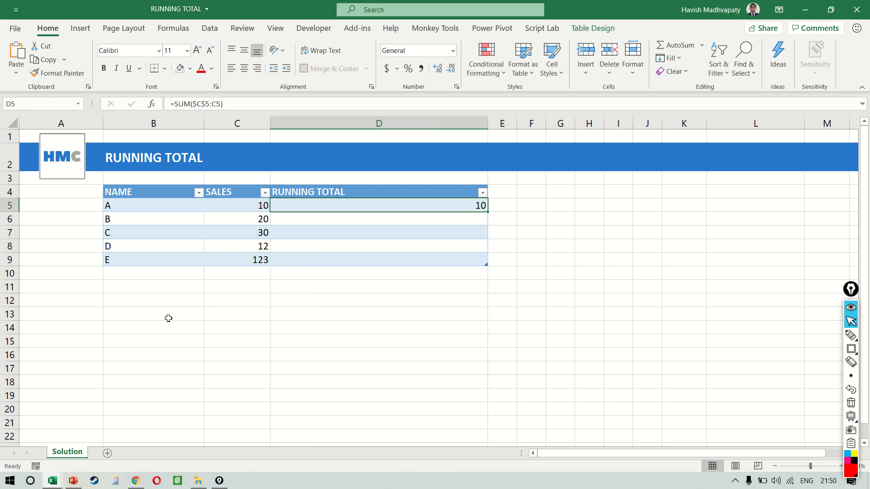
# Fill the D5 running total formula down through D9.
pyautogui.hotkey('ctrl', 'shift', 'Down')
pyautogui.hotkey('ctrl', 'd')
pyautogui.press('Down')
pyautogui.press('Down')
pyautogui.press('Up')
pyautogui.press('Up')
# Delete the RUNNING TOTAL column from the table.
pyautogui.hotkey('shift', 'Down')
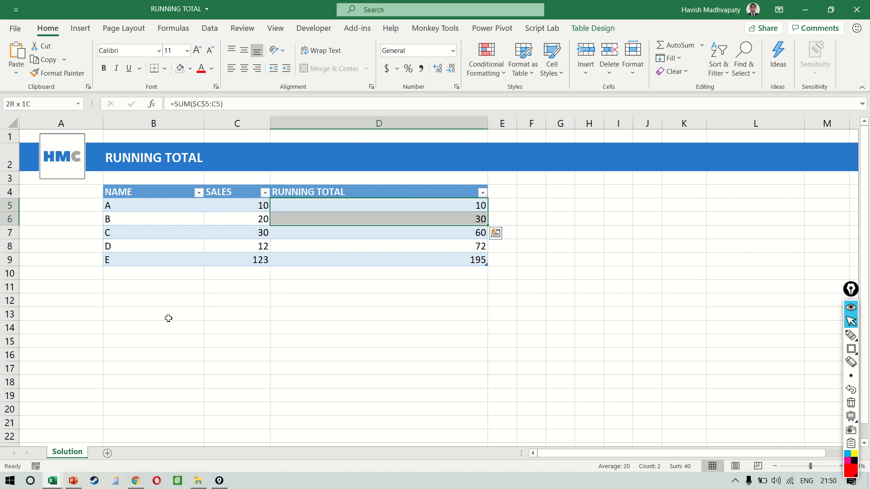
pyautogui.hotkey('shift', 'Down')
pyautogui.hotkey('shift', 'Down')
pyautogui.hotkey('shift', 'Down')
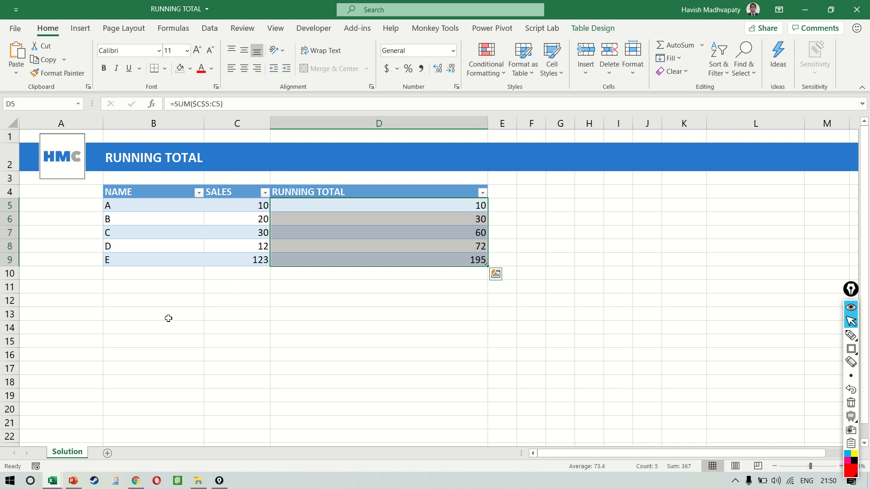
pyautogui.hotkey('ctrl', 'space')
pyautogui.hotkey('ctrl', '-')
# Set the sales values of row D to 40 and row E to 50.
pyautogui.press('Left')
pyautogui.press('Left')
pyautogui.press('Down')
pyautogui.press('Down')
pyautogui.press('Down')
pyautogui.hotkey('shift', 'Down')
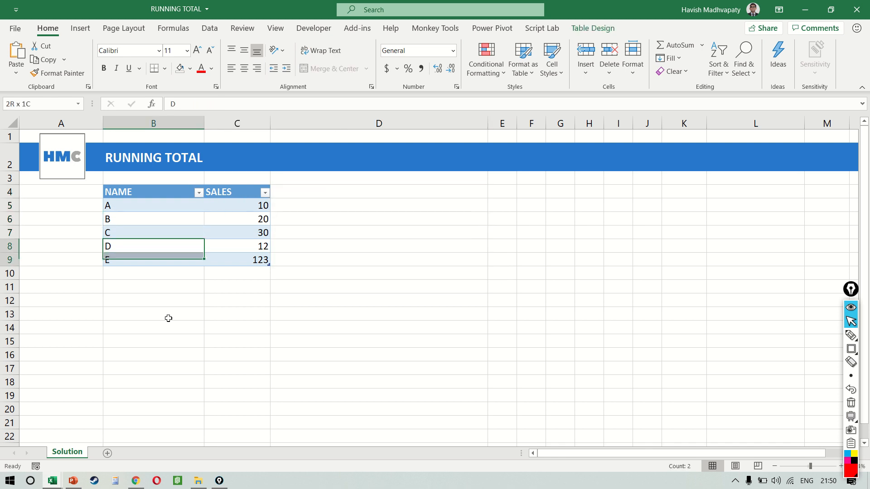
pyautogui.press('Right')
pyautogui.write('40')
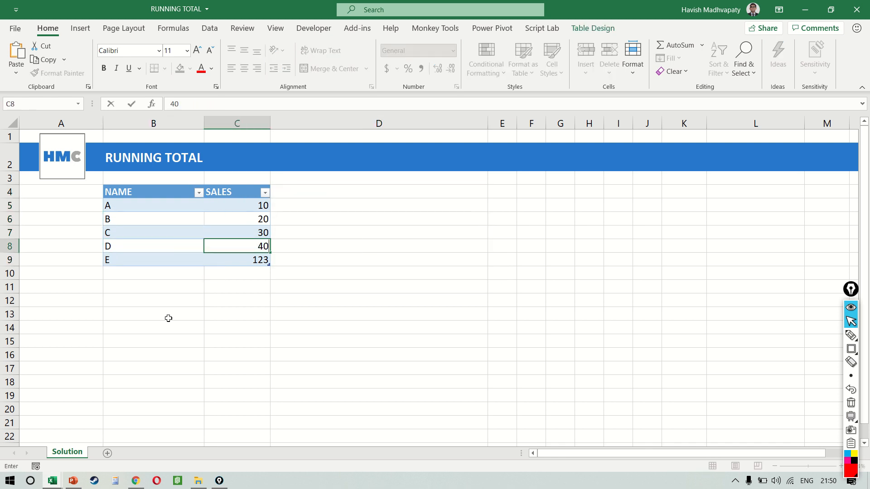
pyautogui.press('Return')
pyautogui.write('50')
pyautogui.press('Return')
# Load the sales table into the Power Query Editor.
pyautogui.press('Up')
pyautogui.press('Up')
pyautogui.hotkey('alt', 'a')
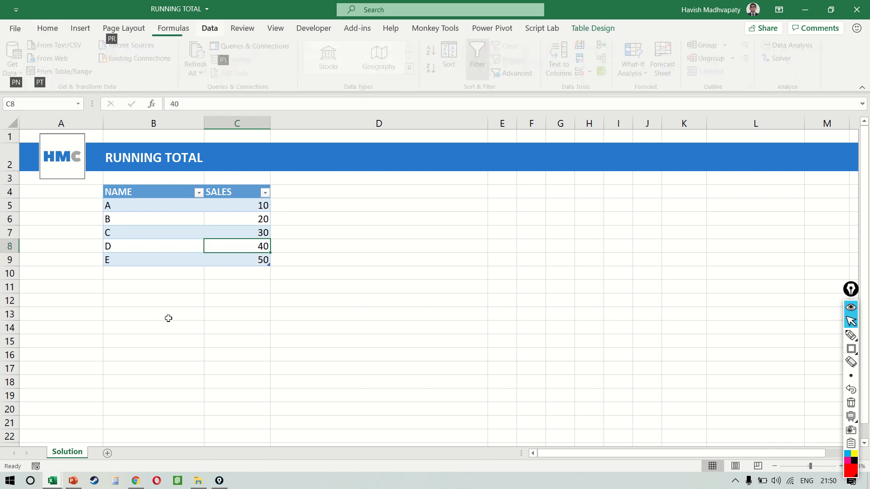
pyautogui.press('p')
pyautogui.press('t')
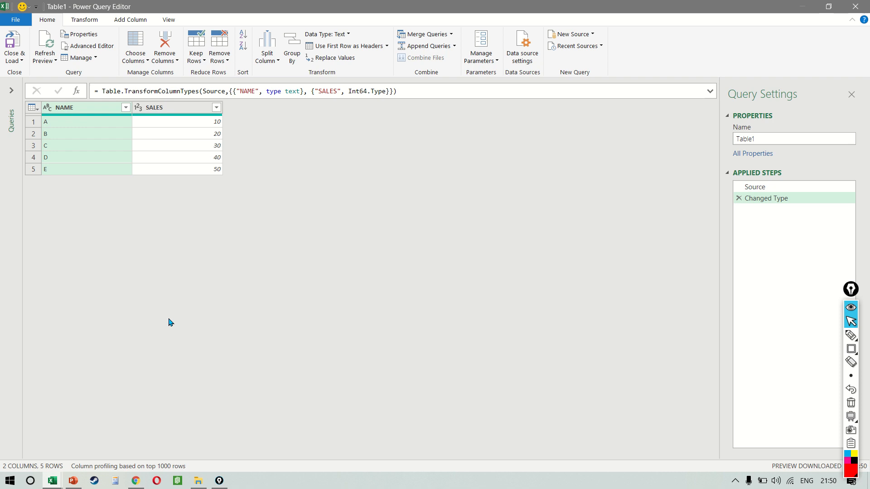
# Add an index column starting from 1 to the query.
pyautogui.click(177, 111)
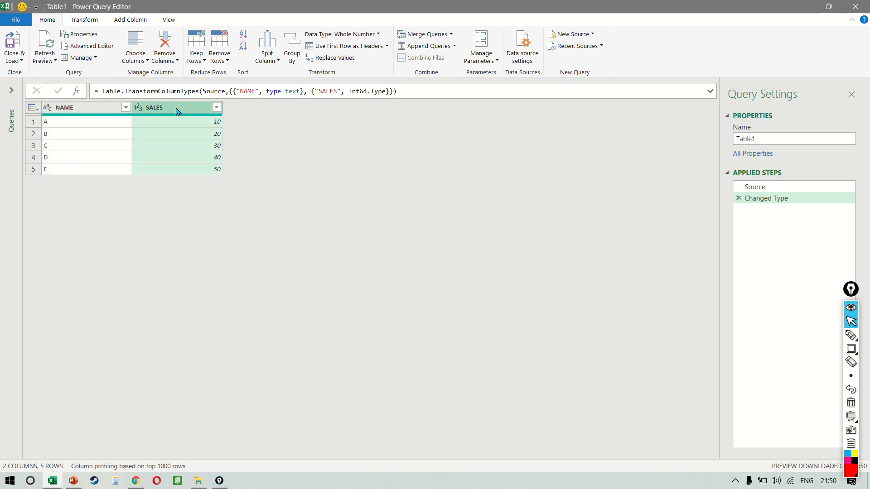
pyautogui.click(130, 21)
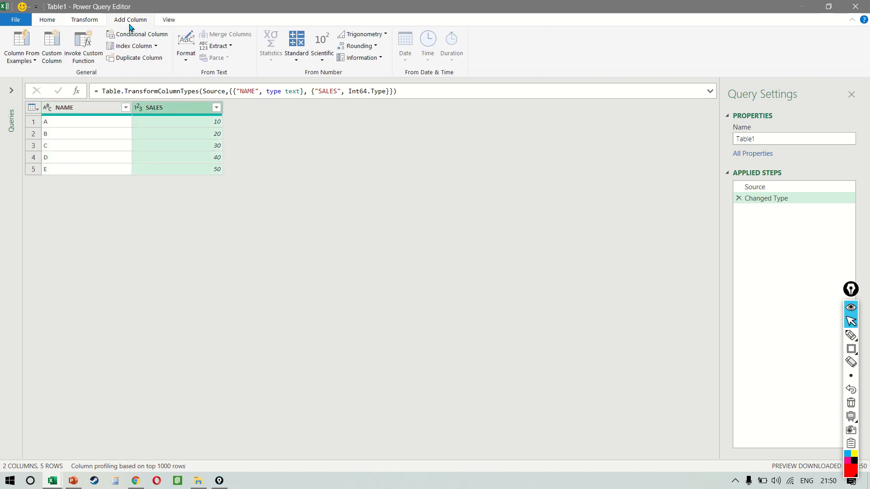
pyautogui.click(156, 47)
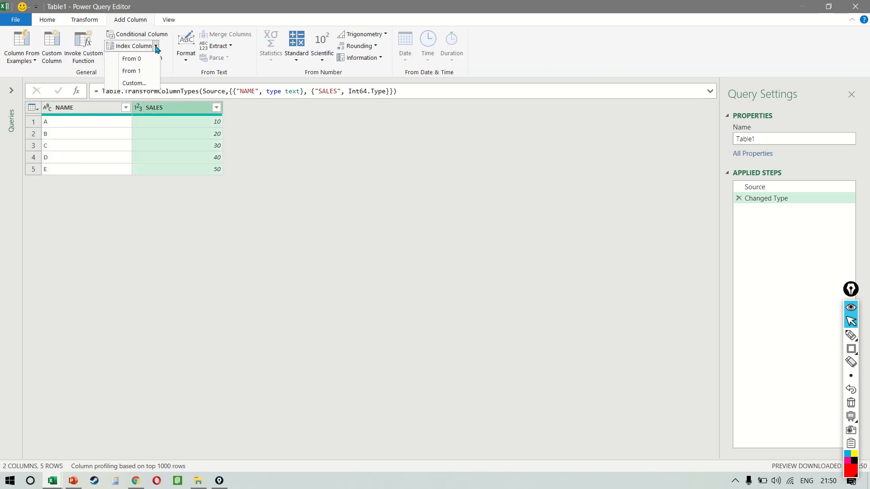
pyautogui.click(139, 72)
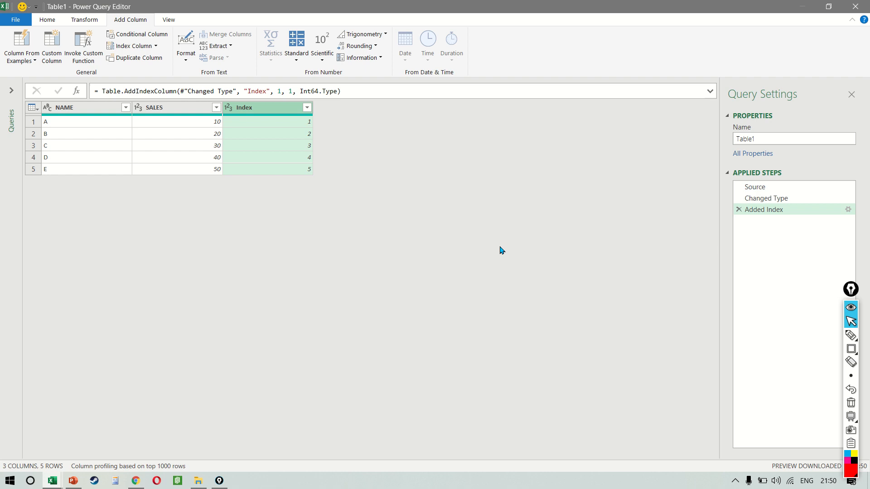
# Start a custom column named Running Total.
pyautogui.click(53, 56)
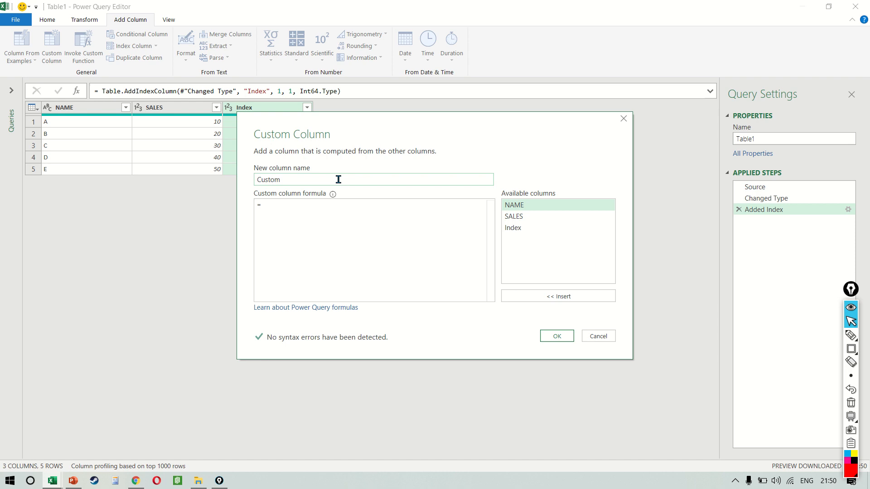
pyautogui.press('capslock')
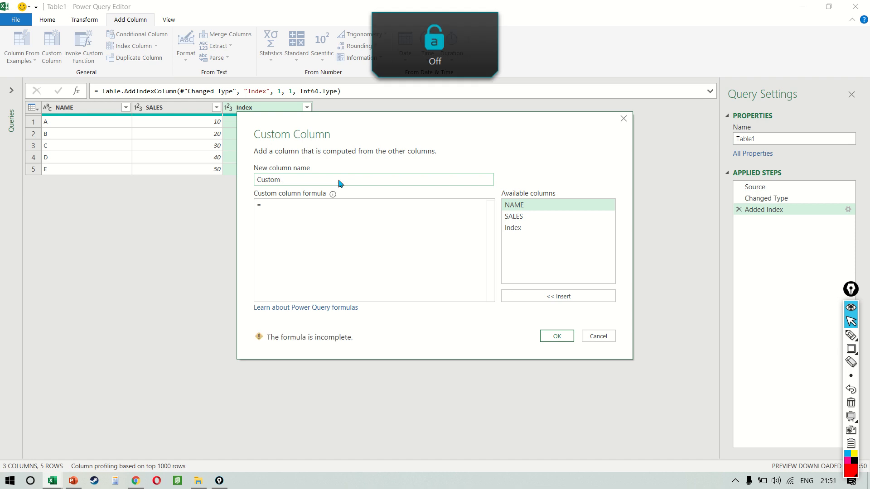
pyautogui.doubleClick(339, 179)
pyautogui.write('Running Total')
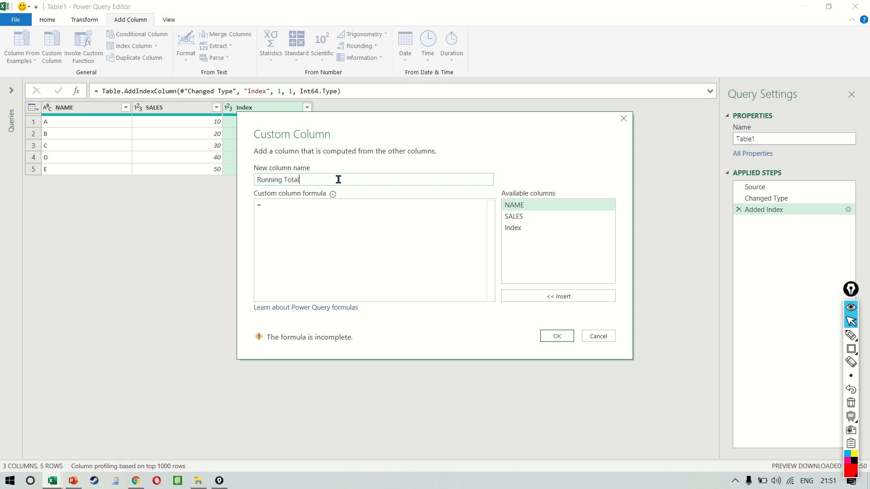
# Begin the custom column formula with List.Sum(List.Range(#"Added Index"[SALES].
pyautogui.press('Tab')
pyautogui.write('List.Sum')
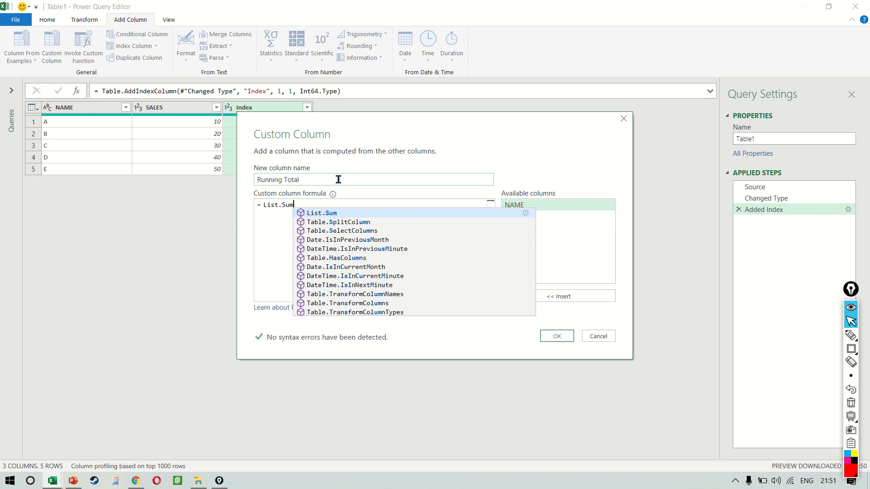
pyautogui.write('(Lis')
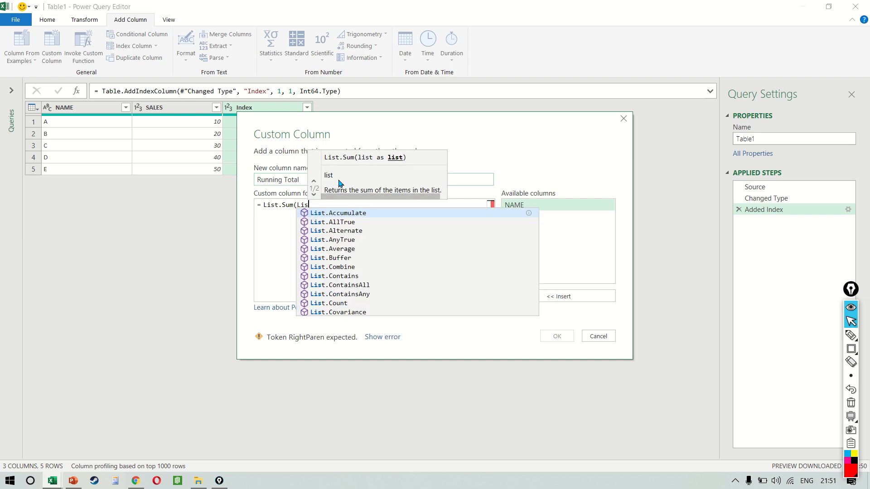
pyautogui.write('t.Range')
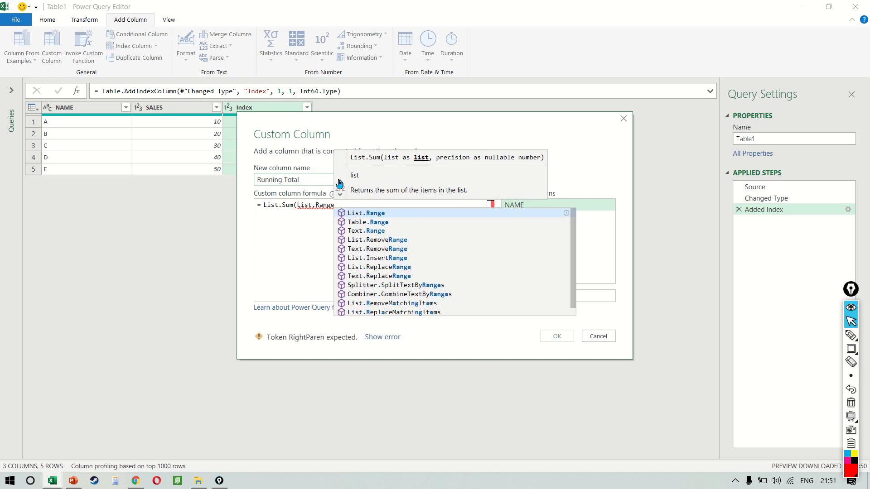
pyautogui.write('(')
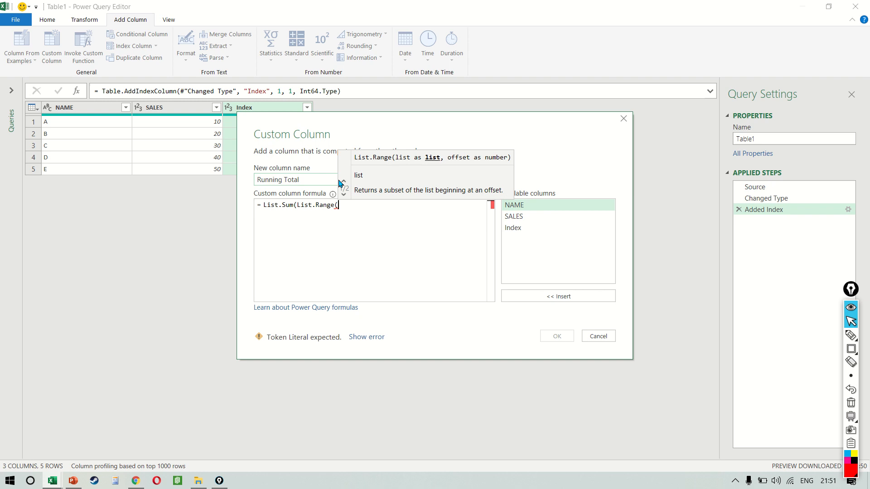
pyautogui.write('#')
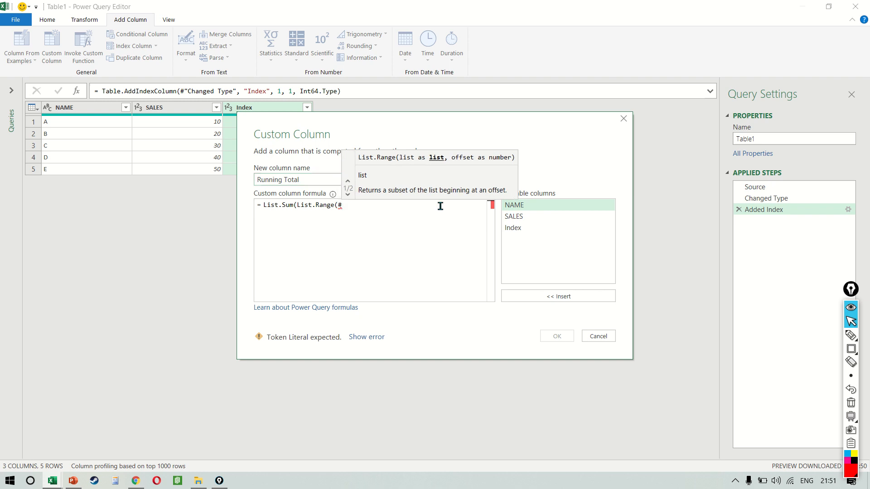
pyautogui.write('"Added ')
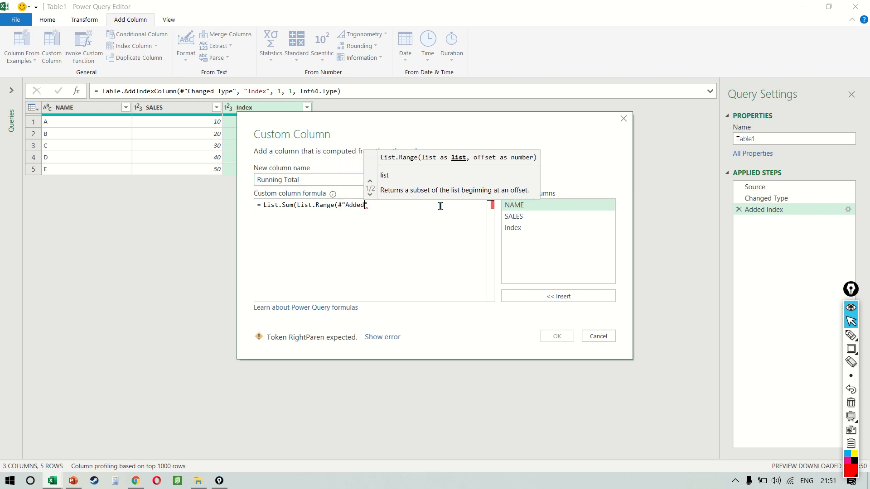
pyautogui.write('Index')
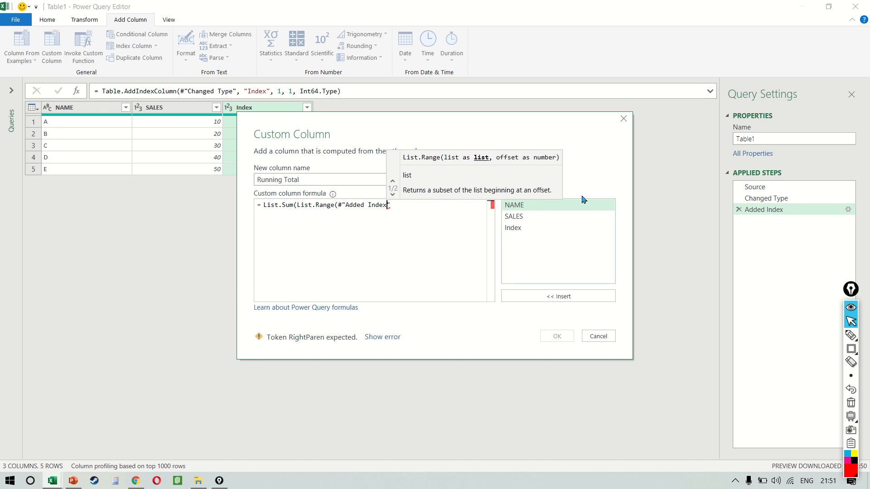
pyautogui.write('"[Sal')
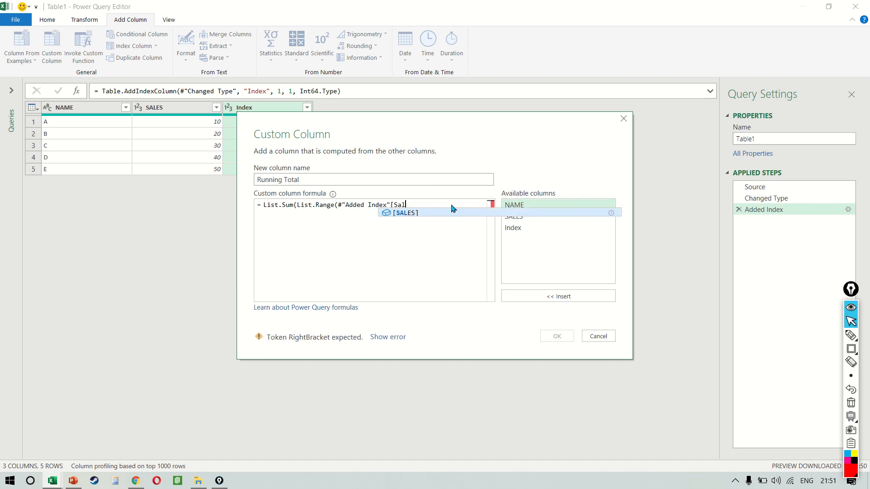
pyautogui.write('es')
pyautogui.press('Tab')
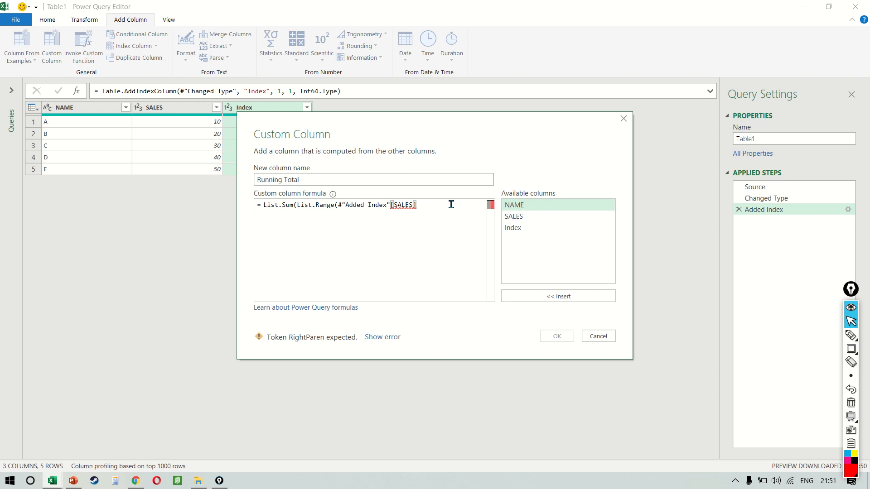
# Complete the List.Range arguments with offset 0 and count [Index], close both parentheses and create the Running Total column.
pyautogui.write(',')
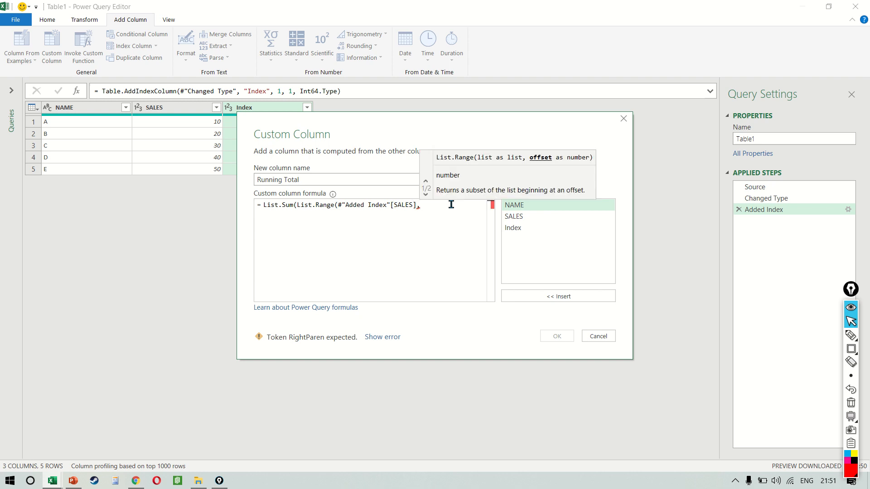
pyautogui.write('0,')
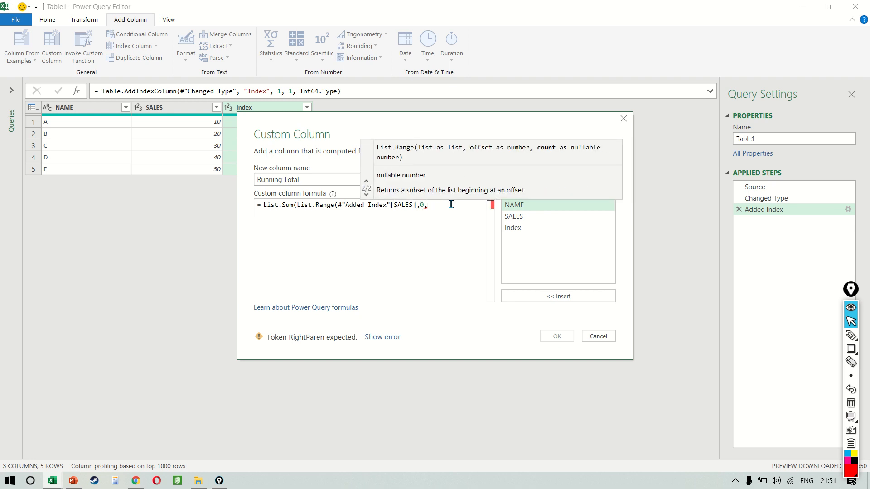
pyautogui.write('[')
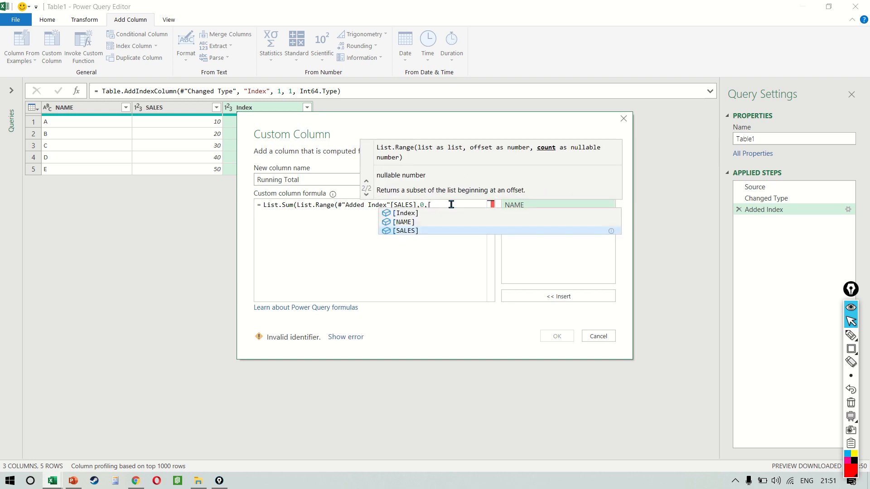
pyautogui.write('Index]')
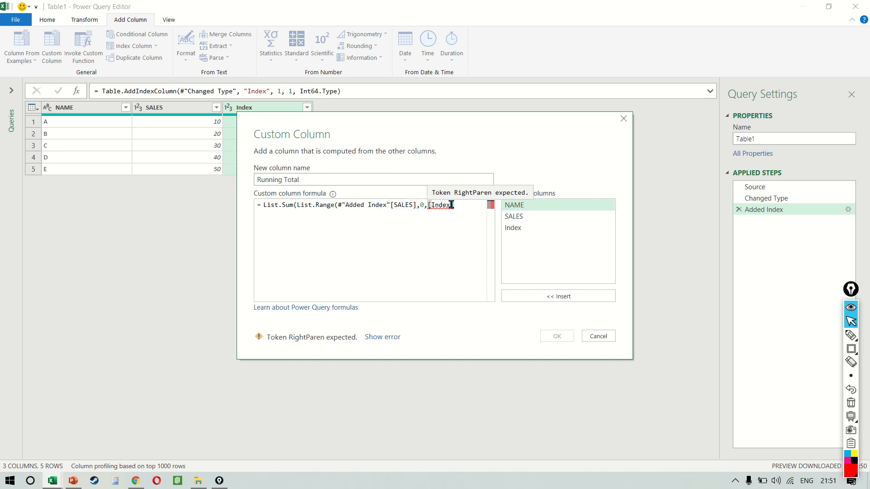
pyautogui.write('))')
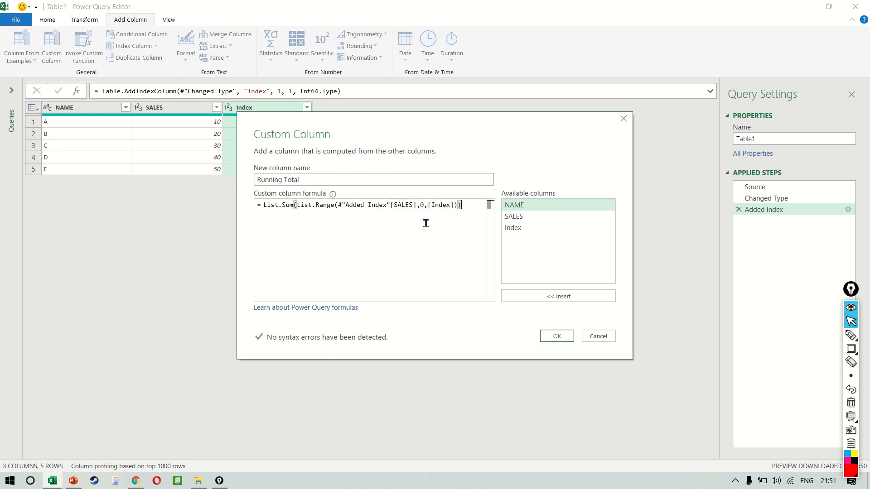
pyautogui.click(568, 340)
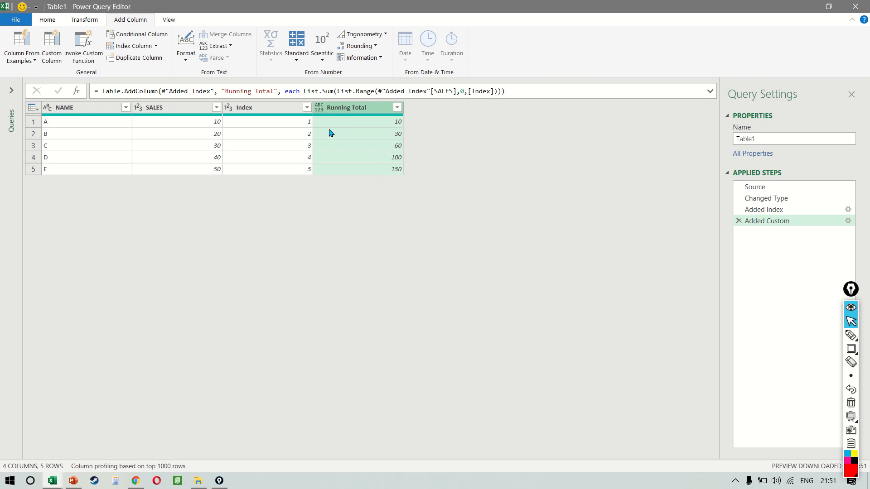
# Edit the Added Custom step to remove the List.Sum wrapper, leaving List.Range(#"Added Index"[SALES],0,[Index]) as the formula.
pyautogui.click(848, 221)
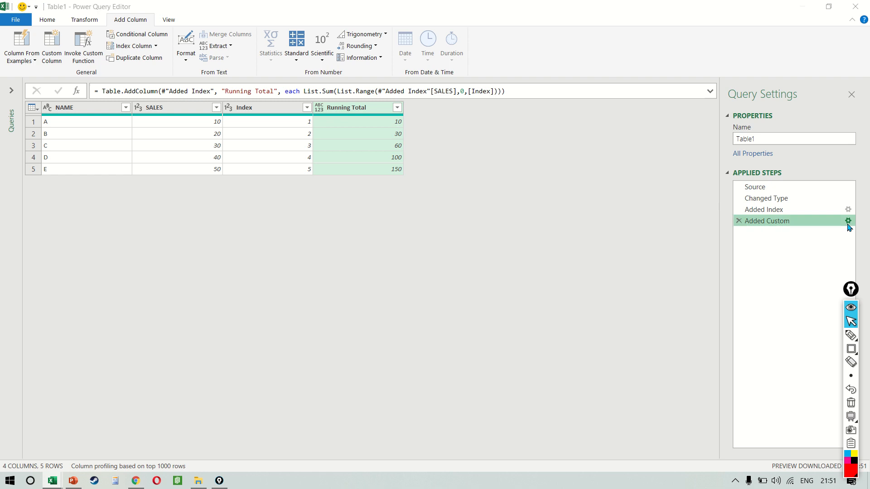
pyautogui.click(342, 210)
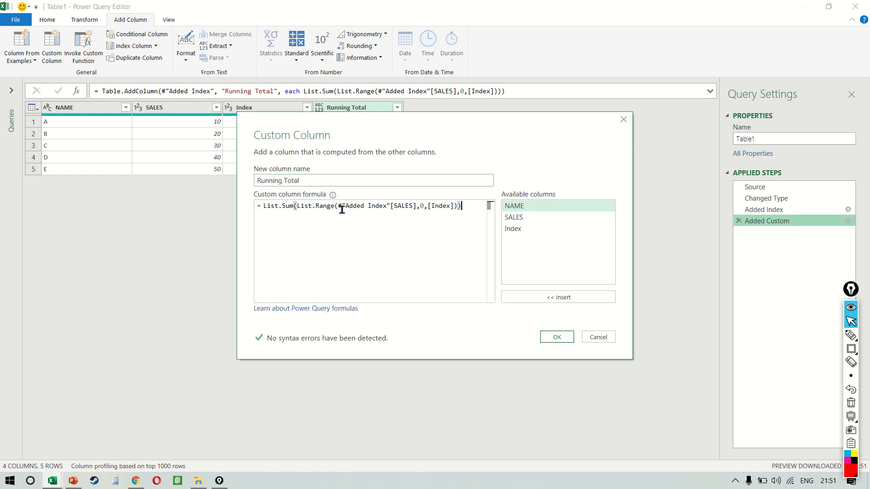
pyautogui.press('Left')
pyautogui.press('Left')
pyautogui.press('Left')
pyautogui.press('Left')
pyautogui.press('Left')
pyautogui.press('Left')
pyautogui.press('Left')
pyautogui.press('Left')
pyautogui.press('Left')
pyautogui.press('Left')
pyautogui.press('Left')
pyautogui.press('Left')
pyautogui.press('Left')
pyautogui.press('Left')
pyautogui.press('Left')
pyautogui.press('Left')
pyautogui.press('Left')
pyautogui.press('Left')
pyautogui.press('Left')
pyautogui.press('Left')
pyautogui.press('Left')
pyautogui.press('Left')
pyautogui.press('Left')
pyautogui.press('Left')
pyautogui.press('Left')
pyautogui.press('Left')
pyautogui.press('Left')
pyautogui.press('Left')
pyautogui.hotkey('shift', 'Right')
pyautogui.hotkey('shift', 'Right')
pyautogui.hotkey('shift', 'Right')
pyautogui.hotkey('shift', 'Right')
pyautogui.hotkey('shift', 'Right')
pyautogui.hotkey('shift', 'Right')
pyautogui.hotkey('shift', 'Right')
pyautogui.hotkey('shift', 'Right')
pyautogui.press('Delete')
pyautogui.press('BackSpace')
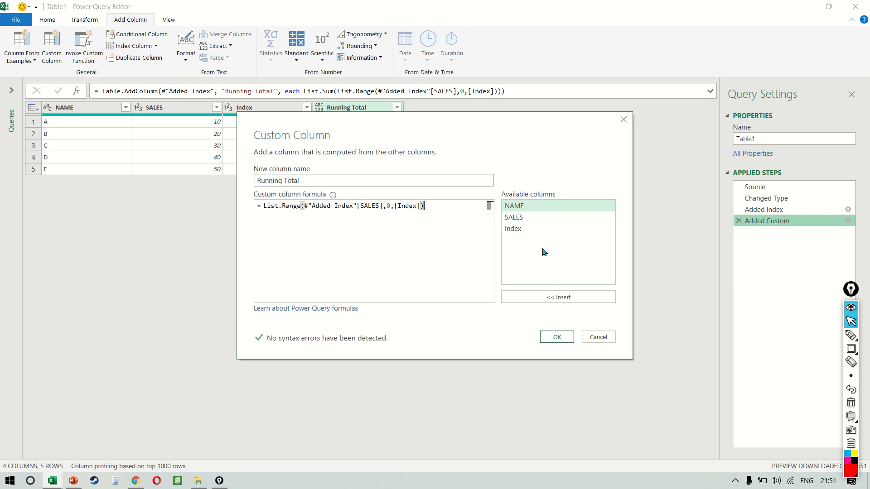
pyautogui.click(556, 337)
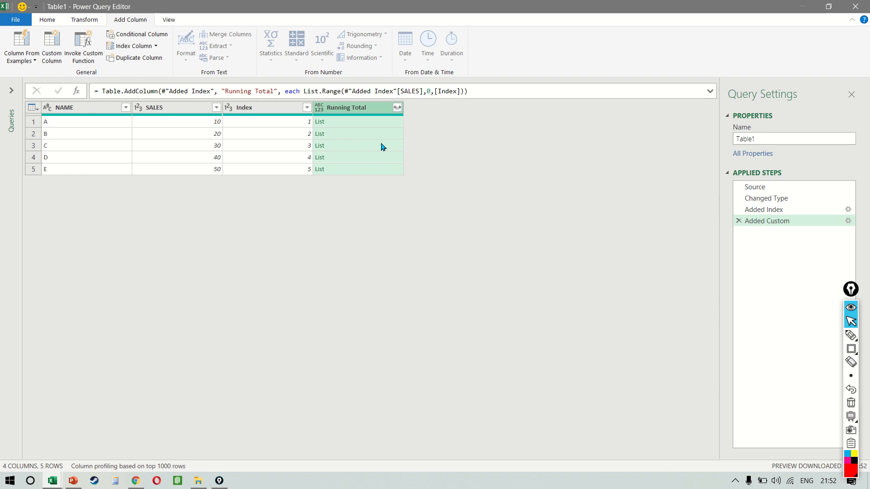
# Expand the lists in the Running Total column to new rows.
pyautogui.click(397, 108)
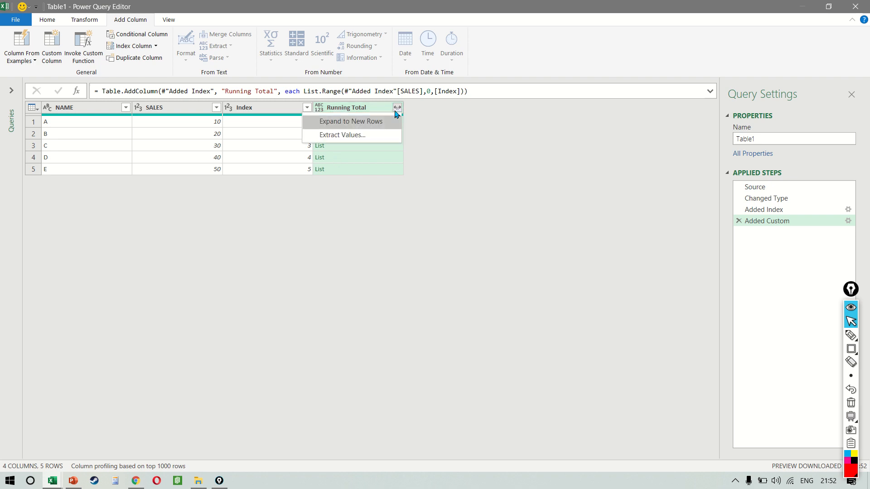
pyautogui.click(367, 123)
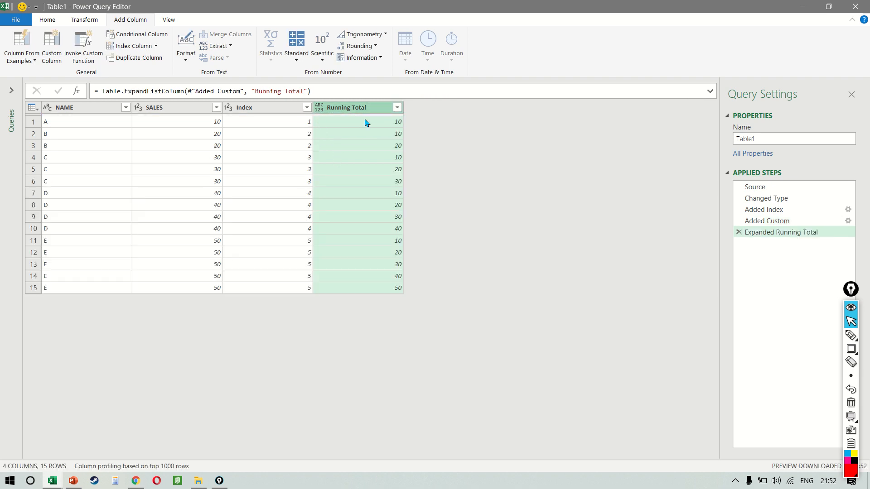
# Examine which sales values each index from 2 to 5 has collected in the expanded Running Total column.
pyautogui.click(205, 131)
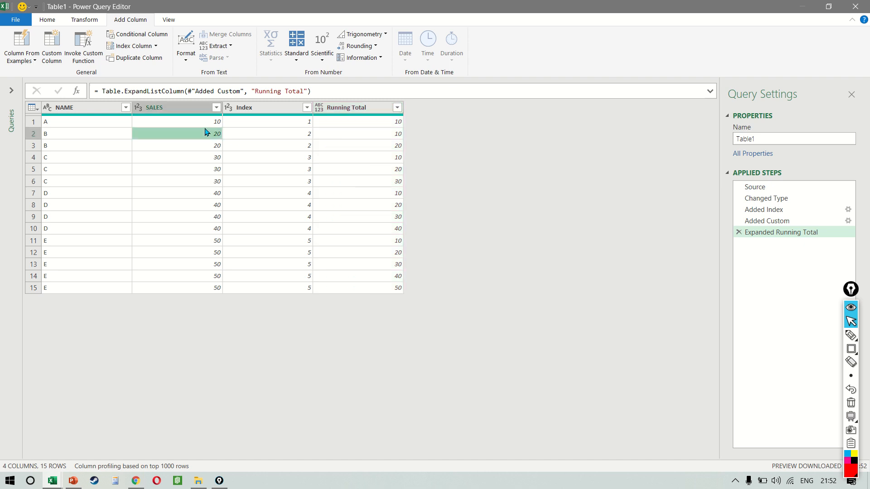
pyautogui.click(31, 134)
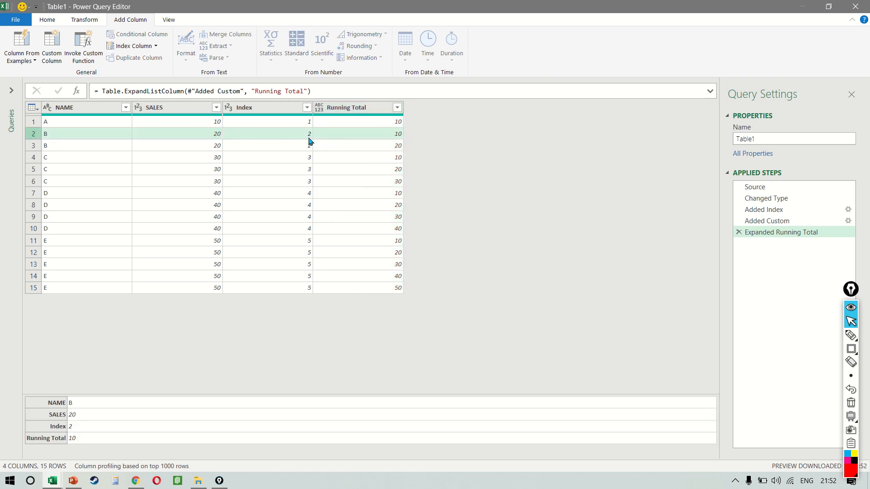
pyautogui.click(394, 134)
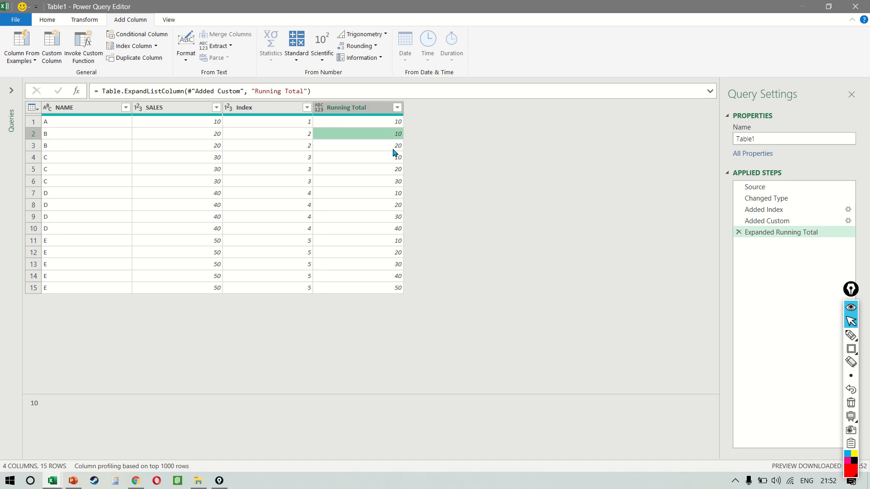
pyautogui.click(395, 151)
pyautogui.click(301, 159)
pyautogui.click(365, 159)
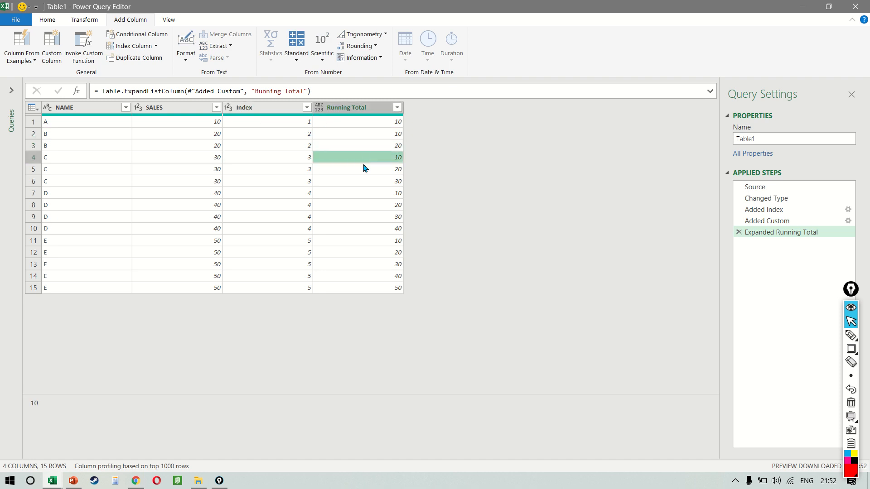
pyautogui.click(365, 170)
pyautogui.click(365, 182)
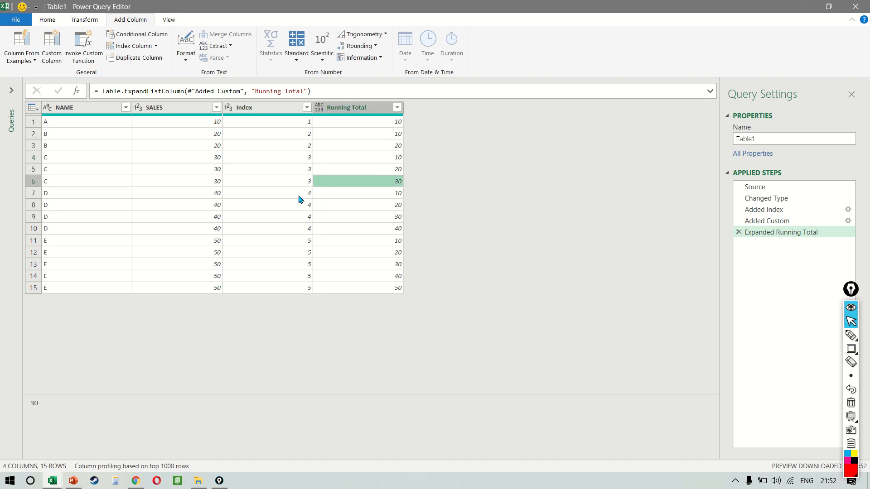
pyautogui.click(300, 196)
pyautogui.click(354, 199)
pyautogui.click(360, 229)
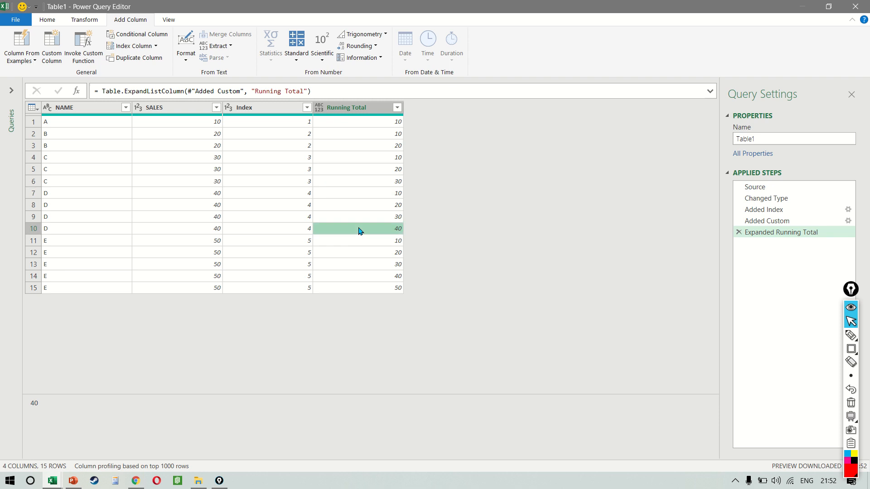
pyautogui.click(283, 241)
pyautogui.click(370, 241)
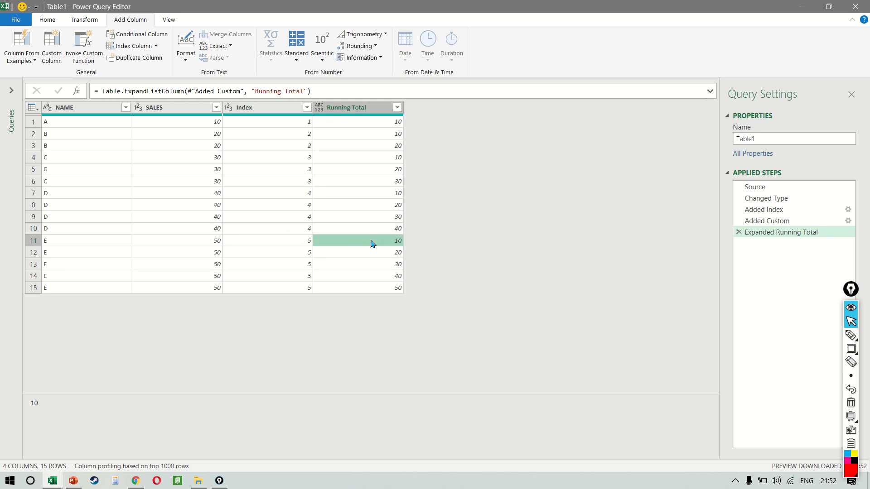
pyautogui.click(372, 290)
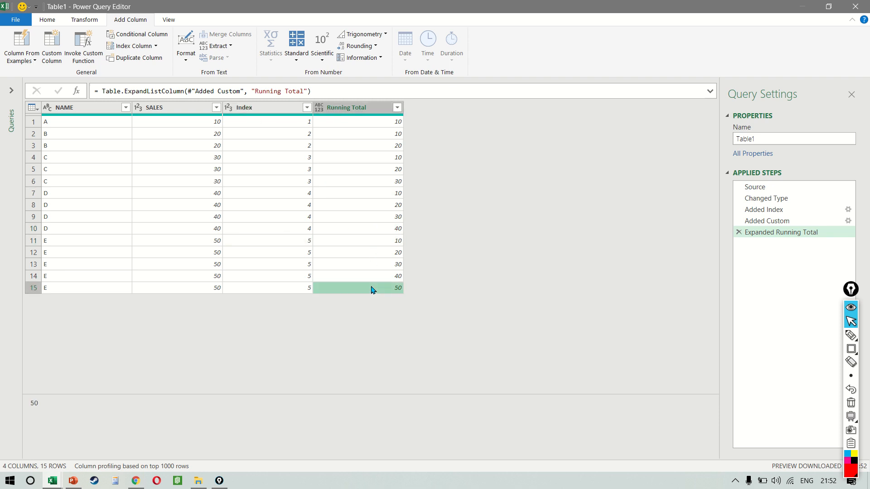
# Delete the Expanded Running Total step and inspect the List.Range part of the Added Custom formula.
pyautogui.click(739, 236)
pyautogui.click(739, 234)
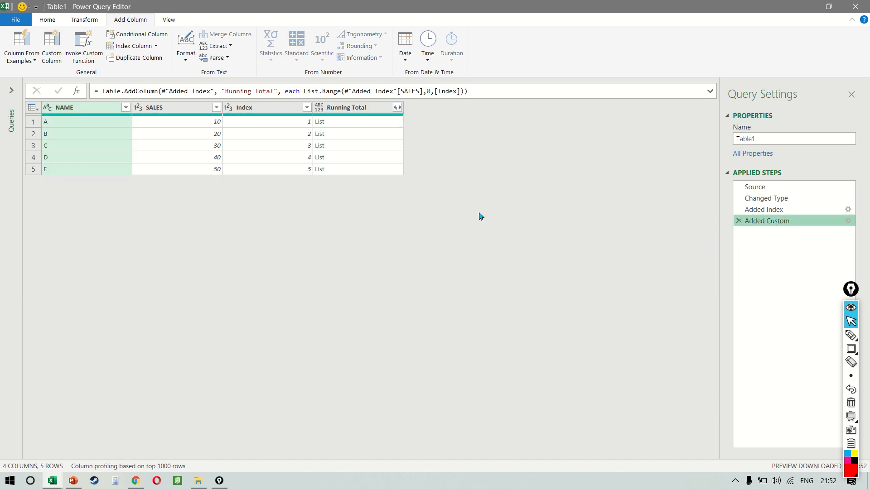
pyautogui.click(310, 91)
pyautogui.moveTo(310, 92); pyautogui.dragTo(341, 91)
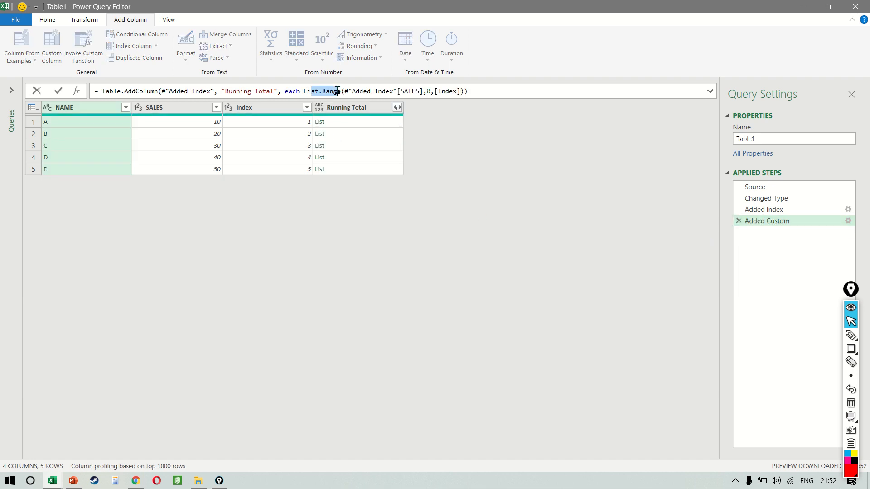
# Edit the Added Custom step to wrap the formula in List.Sum, giving List.Sum(List.Range(#"Added Index"[SALES],0,[Index])).
pyautogui.click(849, 219)
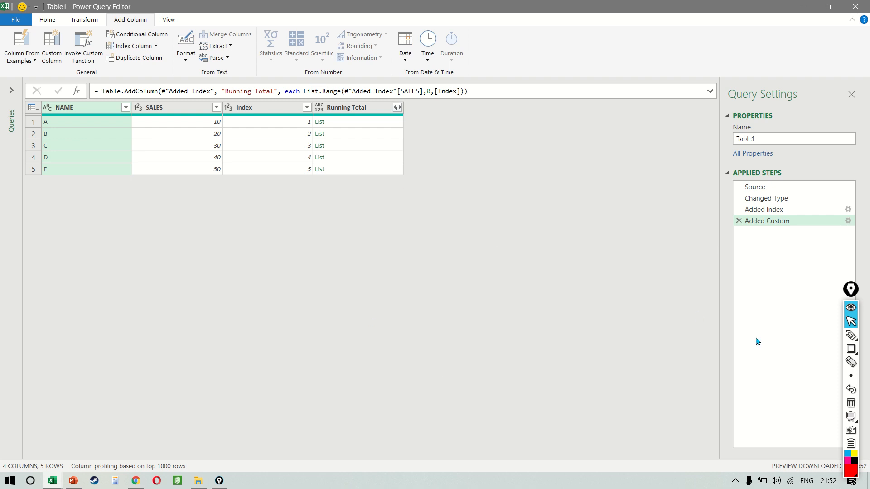
pyautogui.click(848, 220)
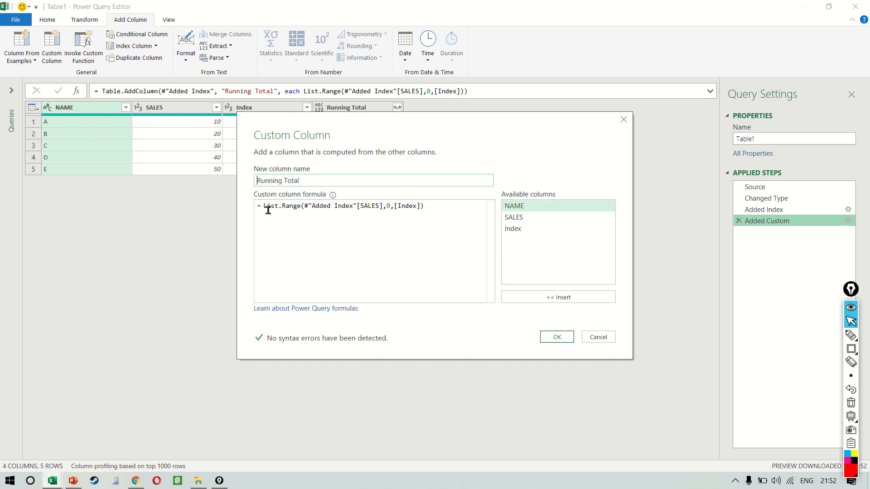
pyautogui.click(391, 211)
pyautogui.write(')')
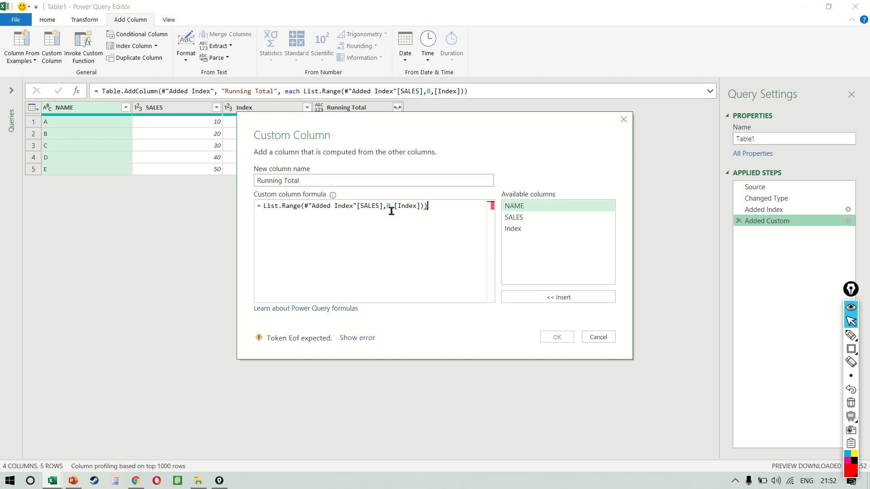
pyautogui.write('List')
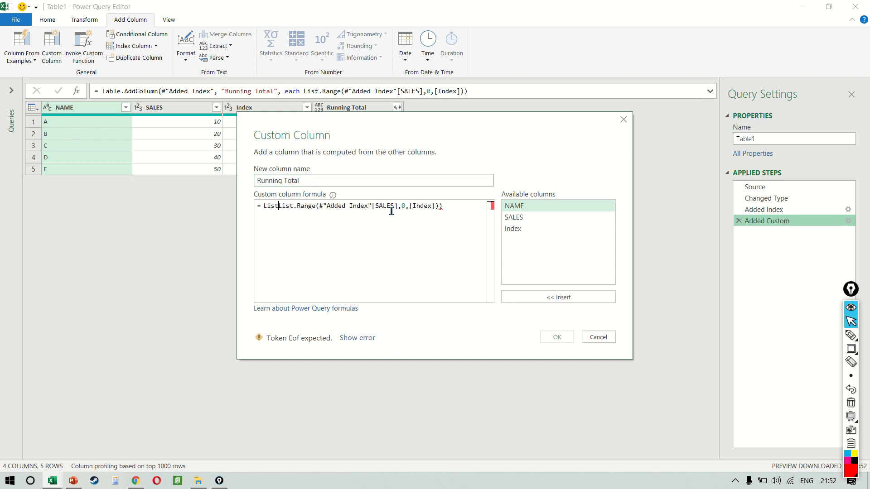
pyautogui.write('.Sum(')
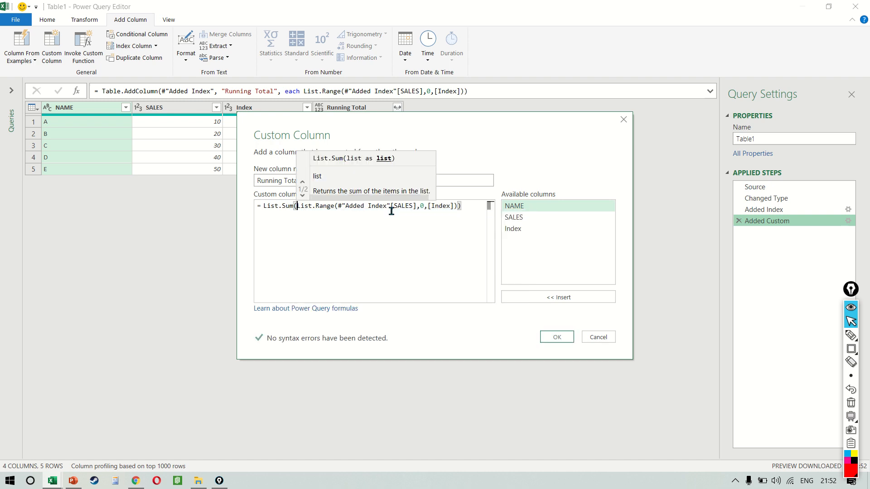
pyautogui.press('Right')
pyautogui.press('Right')
pyautogui.press('Right')
pyautogui.press('Right')
pyautogui.press('Right')
pyautogui.press('Right')
pyautogui.press('Right')
pyautogui.press('Right')
pyautogui.press('Right')
pyautogui.press('Right')
pyautogui.press('Right')
pyautogui.press('Right')
pyautogui.press('Right')
pyautogui.press('Right')
pyautogui.press('Right')
pyautogui.press('Right')
pyautogui.press('Right')
pyautogui.press('Right')
pyautogui.press('Right')
pyautogui.press('Right')
pyautogui.press('Right')
pyautogui.press('Right')
pyautogui.press('Right')
pyautogui.press('Right')
pyautogui.press('Right')
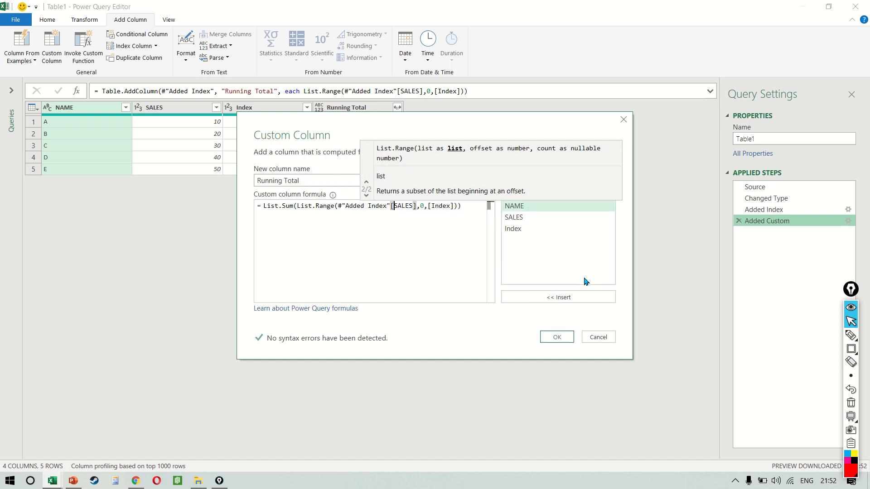
pyautogui.hotkey('ctrl', 'shift', 'Right')
pyautogui.click(558, 337)
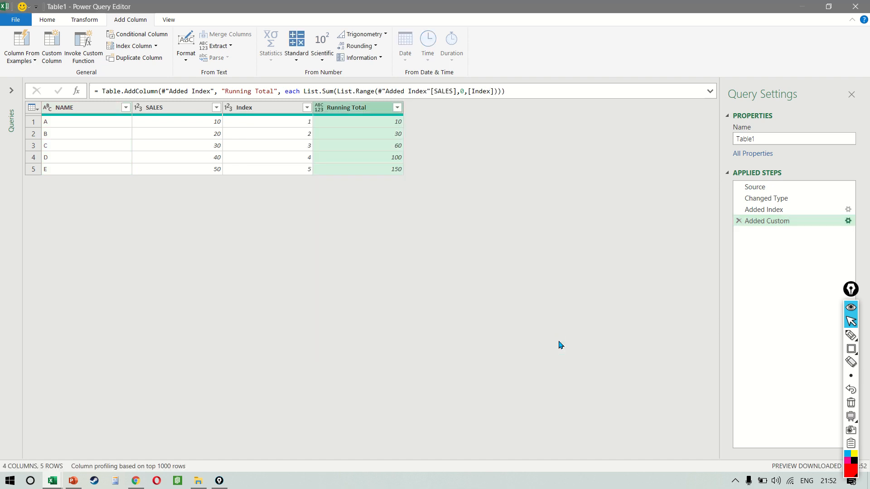
# Close the query editor and load the query as a table into the existing Solution worksheet at cell E5.
pyautogui.click(47, 19)
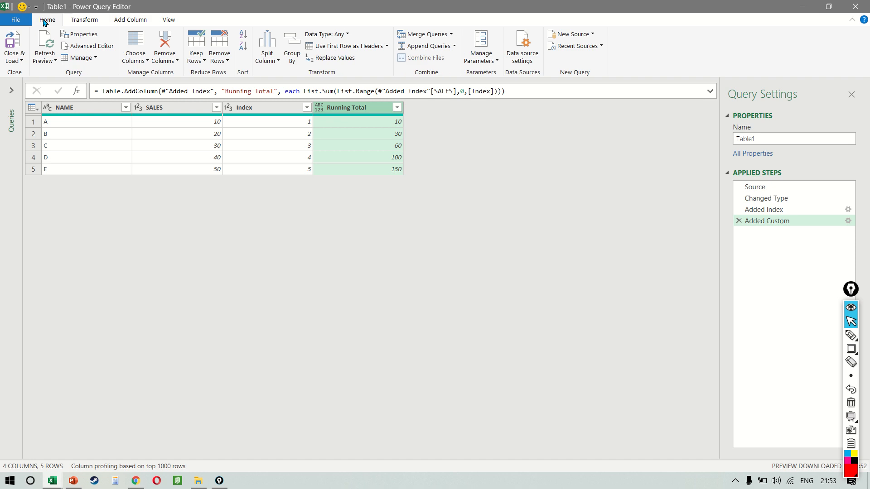
pyautogui.click(11, 60)
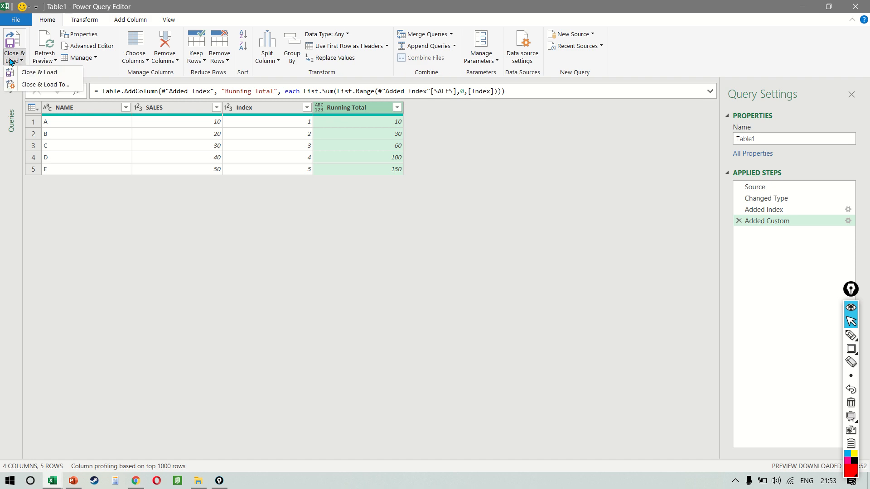
pyautogui.click(25, 85)
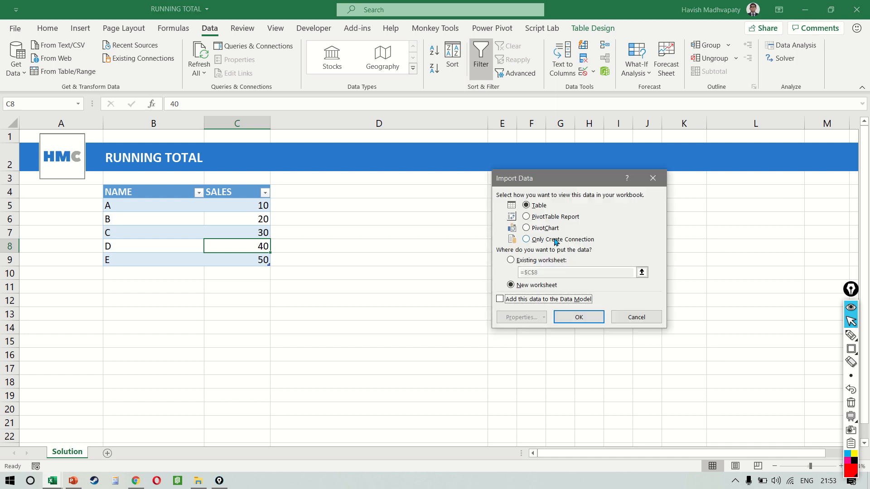
pyautogui.click(524, 260)
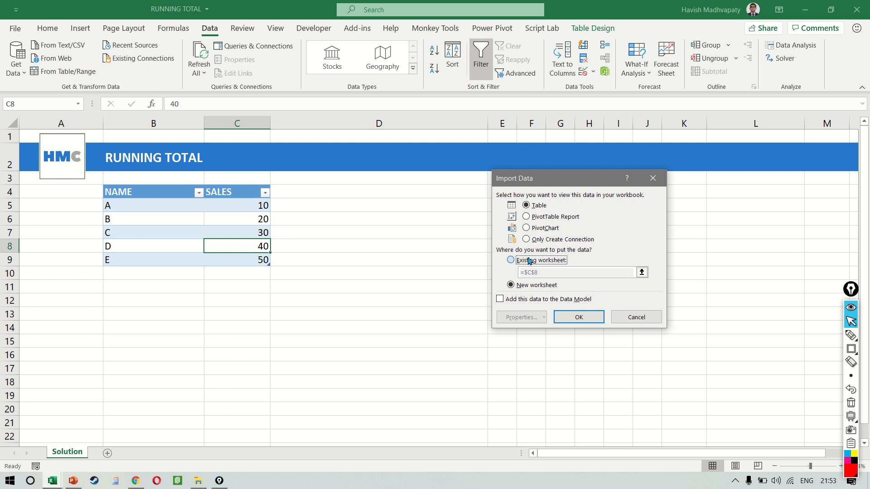
pyautogui.click(430, 195)
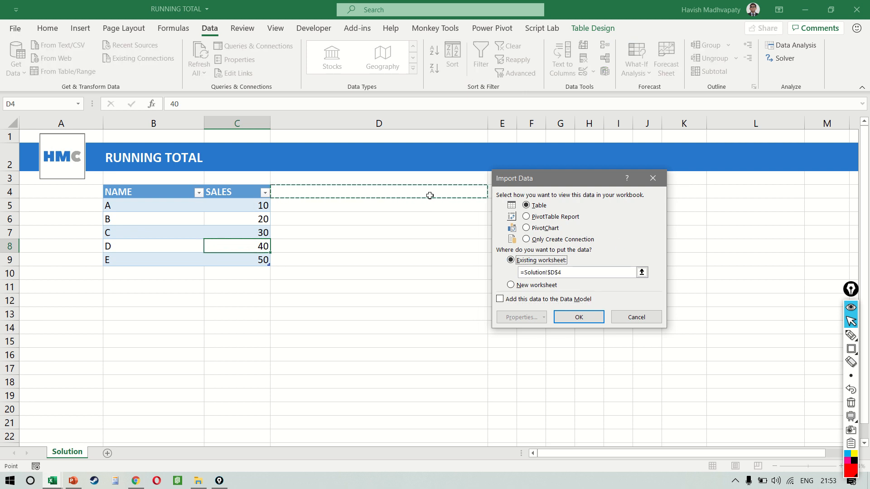
pyautogui.click(576, 271)
pyautogui.press('BackSpace')
pyautogui.press('BackSpace')
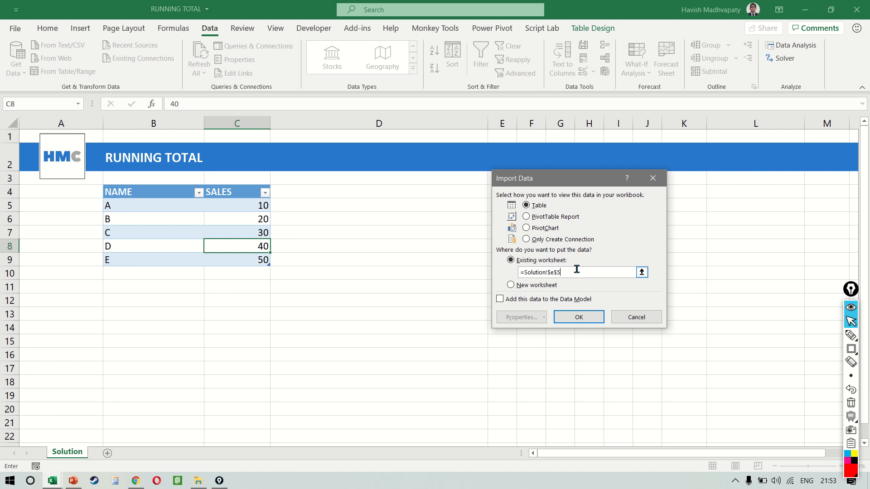
pyautogui.press('Return')
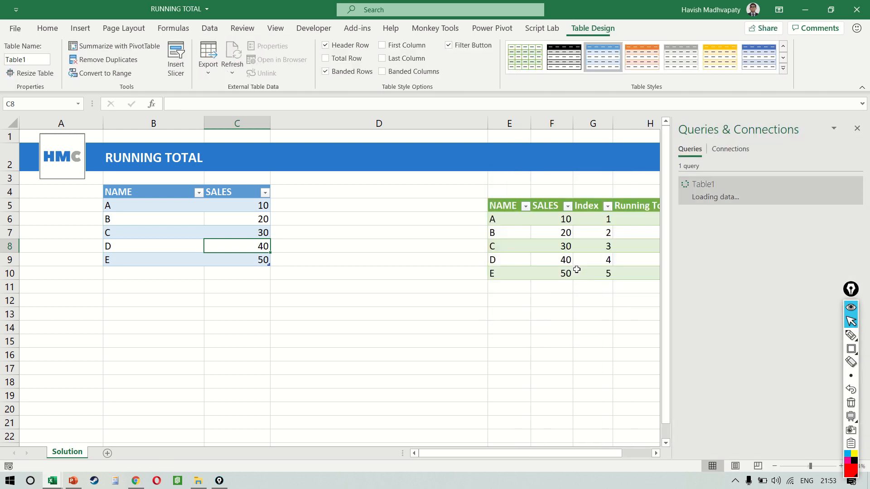
pyautogui.click(577, 270)
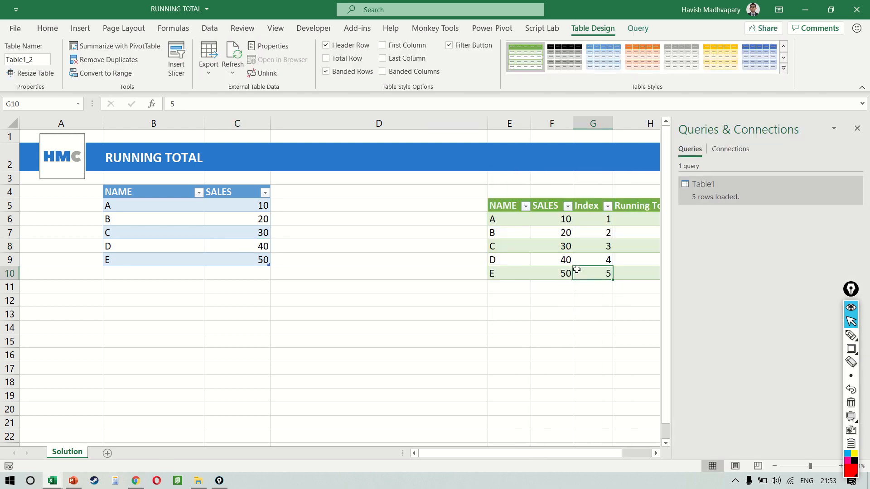
pyautogui.click(857, 128)
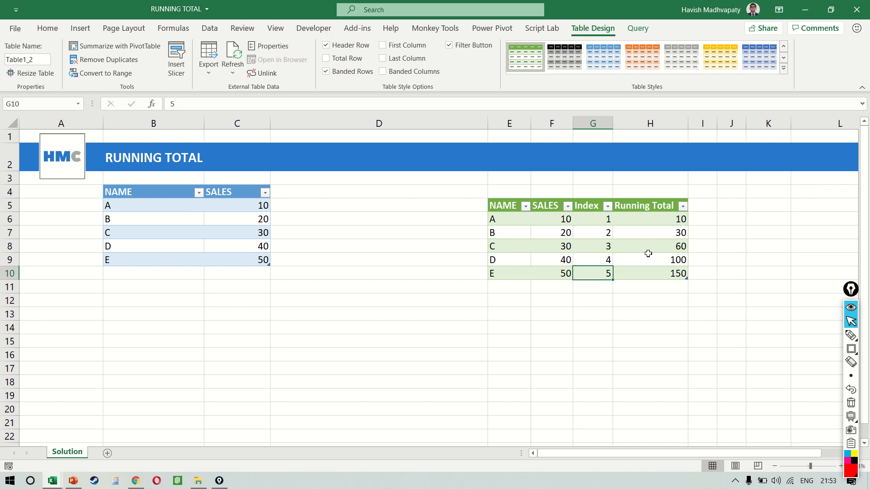
# Add the names F, G and H below the last row of the source table, starting in cell B10.
pyautogui.click(150, 279)
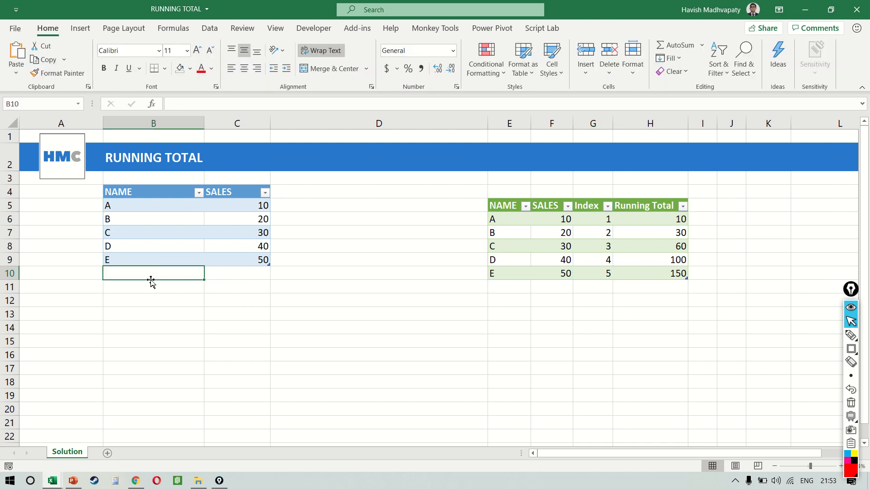
pyautogui.press('capslock')
pyautogui.write('F')
pyautogui.press('Return')
pyautogui.write('G')
pyautogui.press('Return')
pyautogui.write('H')
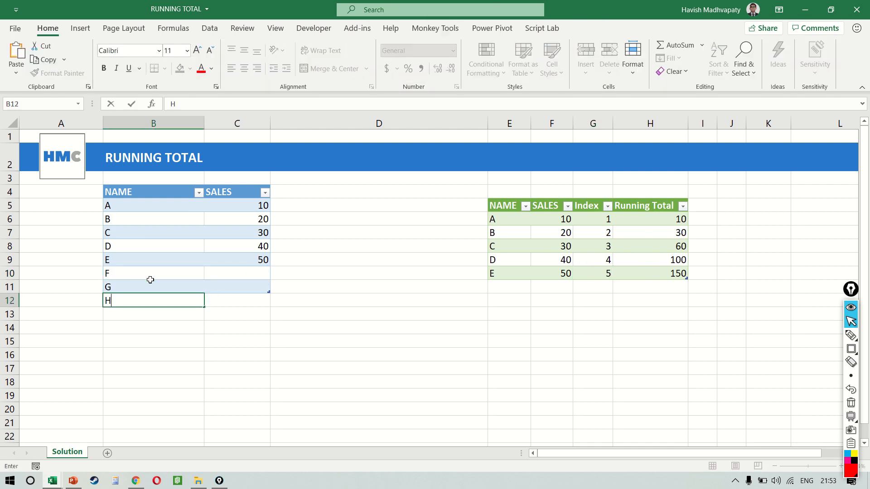
# Enter sales of 60, 70 and 80 for the source table rows F, G and H.
pyautogui.press('Tab')
pyautogui.press('Up')
pyautogui.press('Up')
pyautogui.write('60')
pyautogui.press('Return')
pyautogui.write('70')
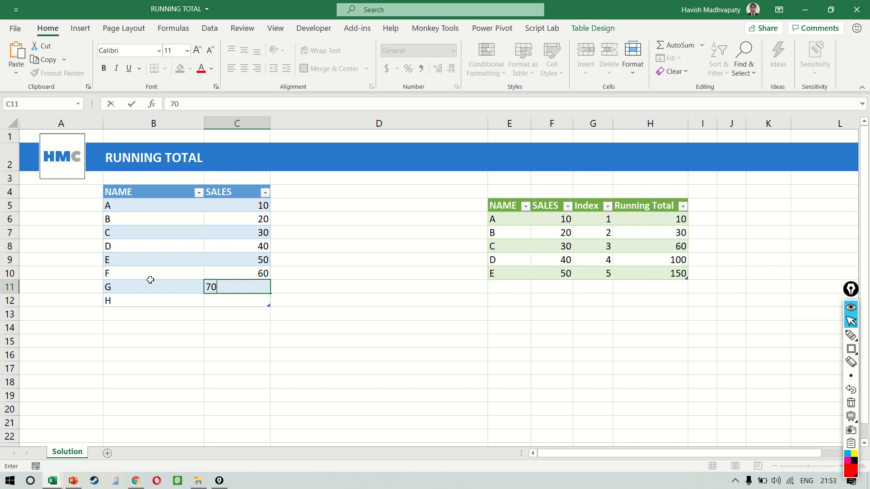
pyautogui.press('Return')
pyautogui.write('80')
pyautogui.press('Return')
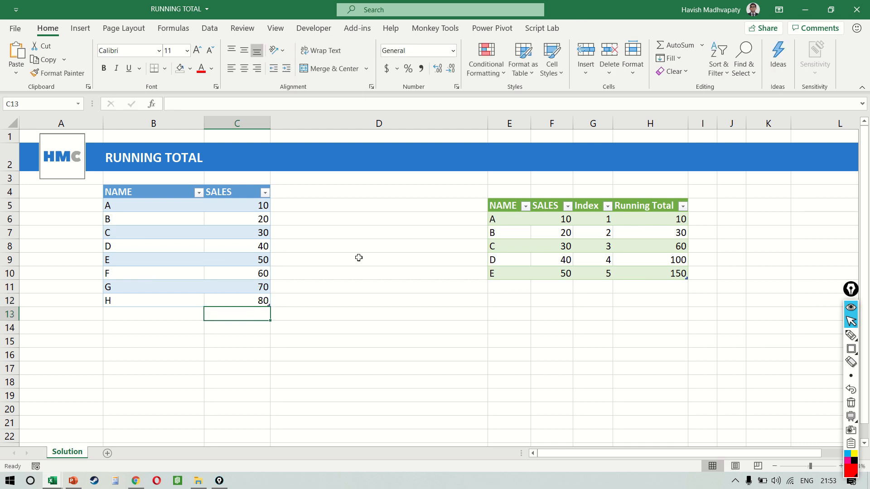
# Refresh the loaded query table to bring in the added source rows and review its Running Total column.
pyautogui.rightClick(546, 219)
pyautogui.click(582, 233)
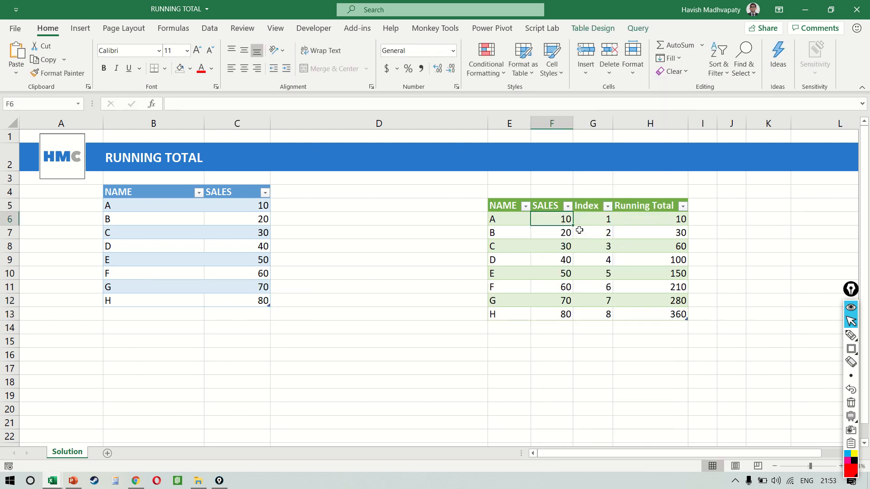
pyautogui.press('Right')
pyautogui.press('Down')
pyautogui.press('Down')
pyautogui.press('Down')
pyautogui.press('Down')
pyautogui.press('Right')
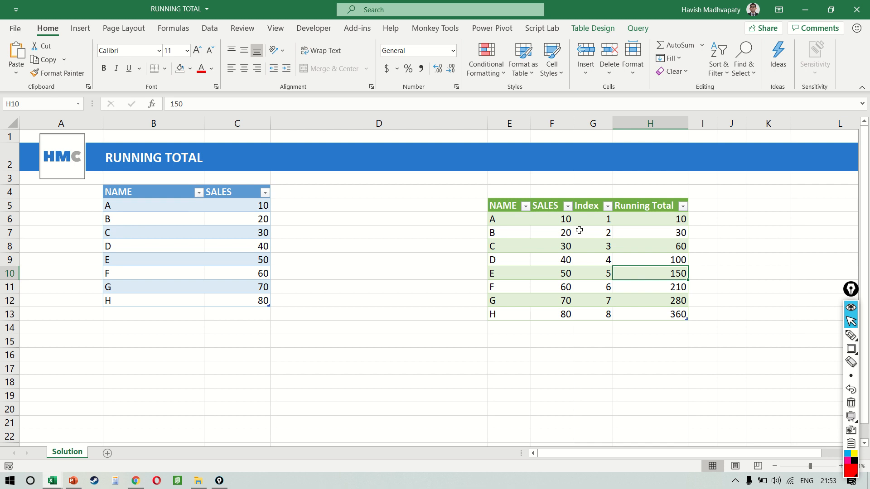